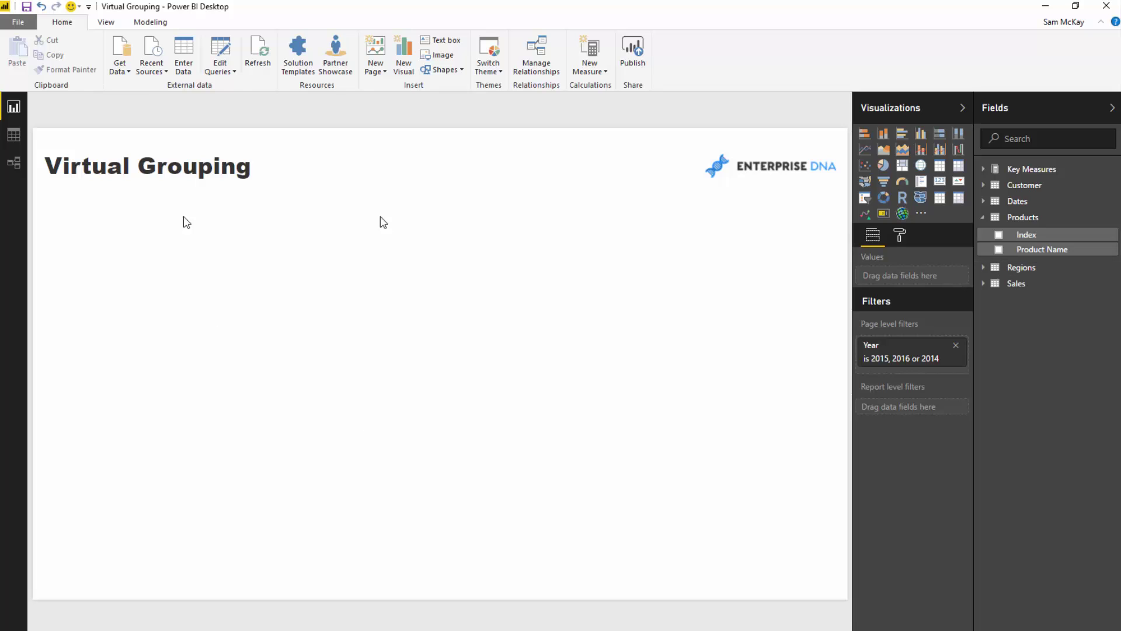
Browse the Key Measures and Products table data and the model diagram, then return to the report.
click(14, 135)
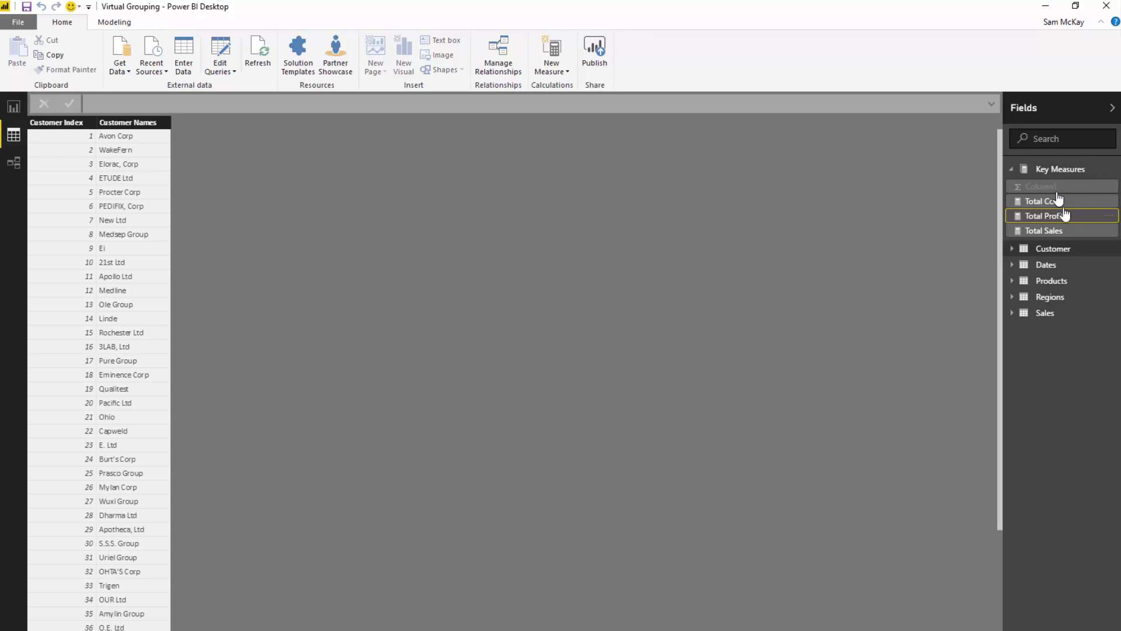
click(1015, 169)
click(1054, 219)
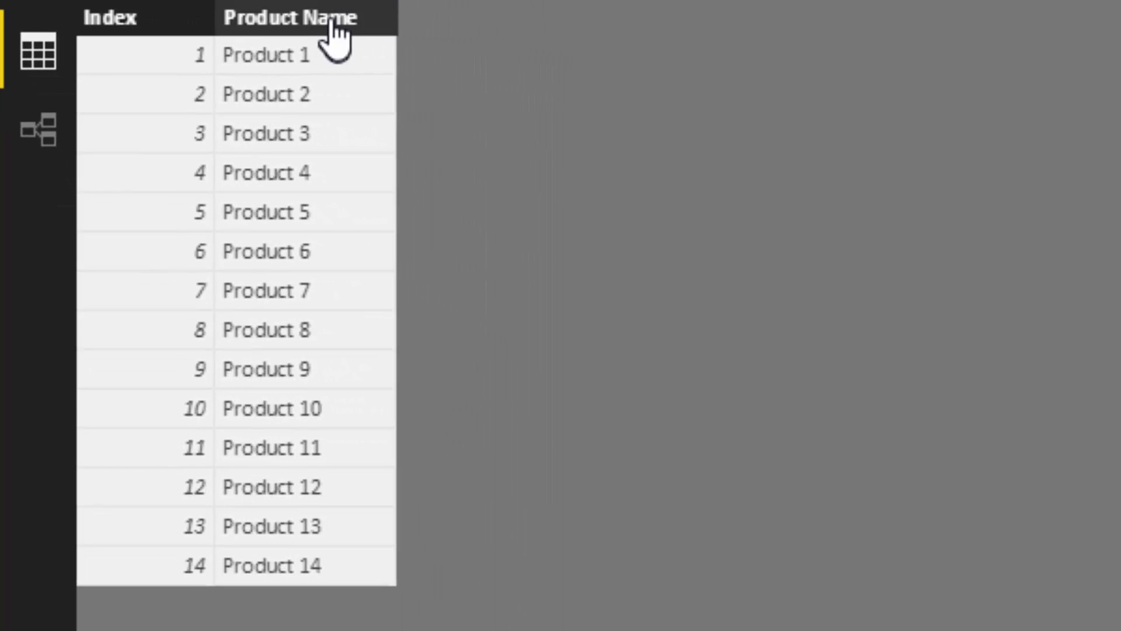
click(327, 21)
click(328, 58)
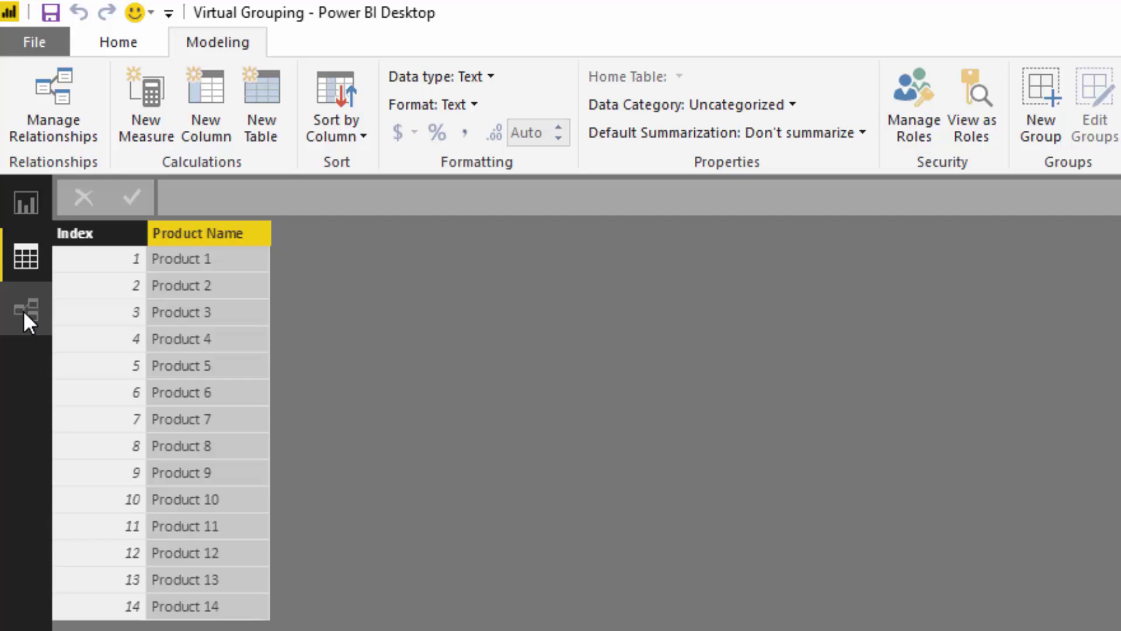
click(26, 310)
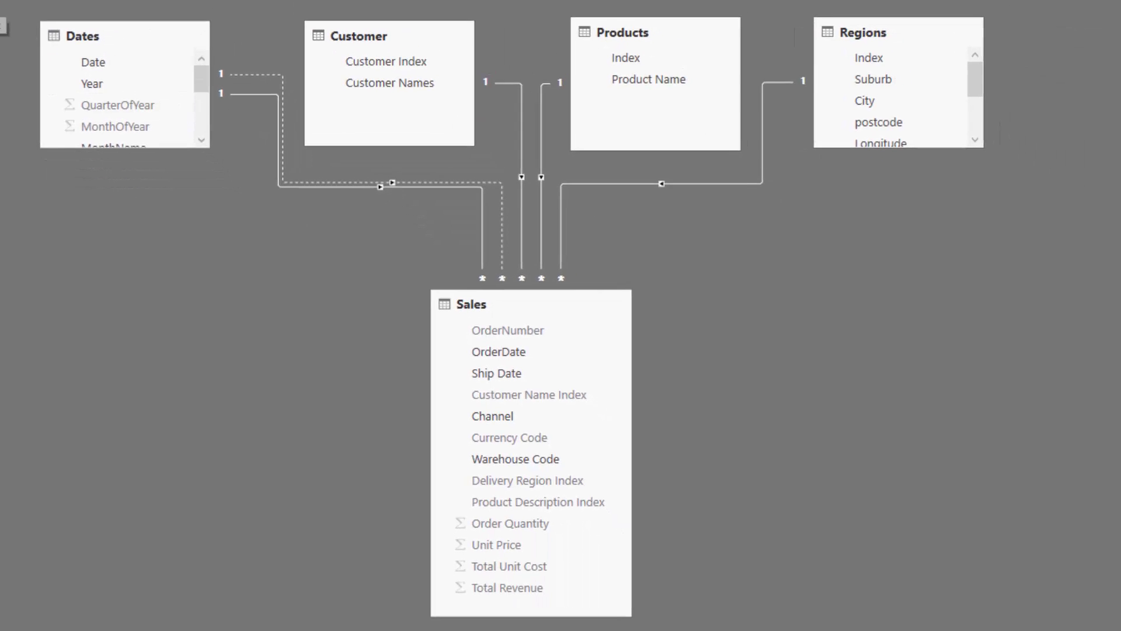
click(13, 106)
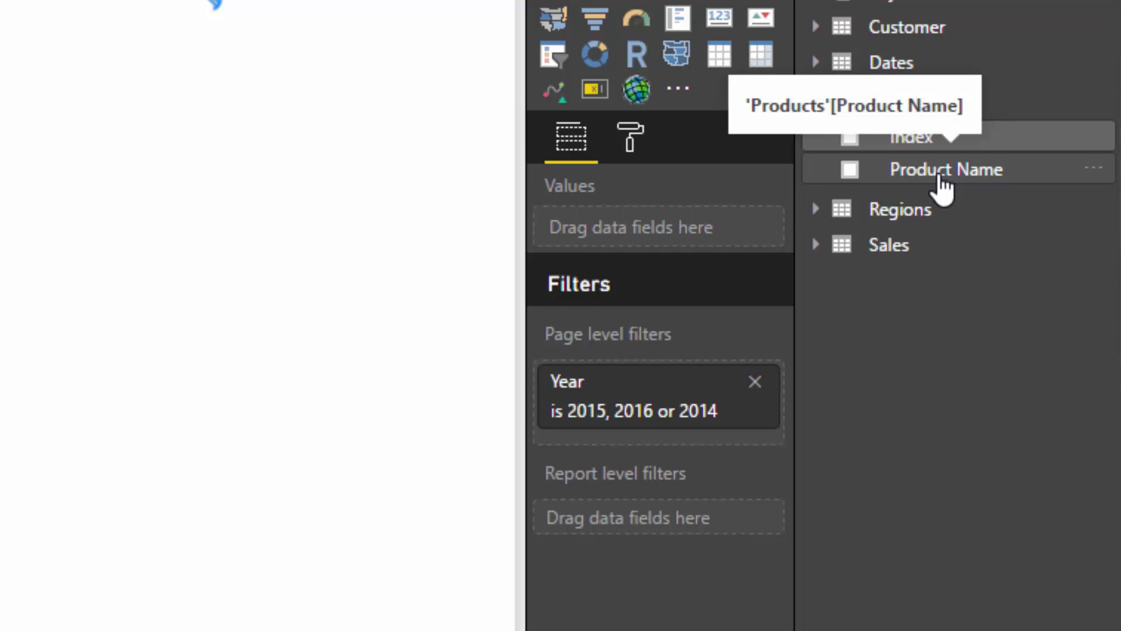
Start a new group on the Product Name field.
click(940, 176)
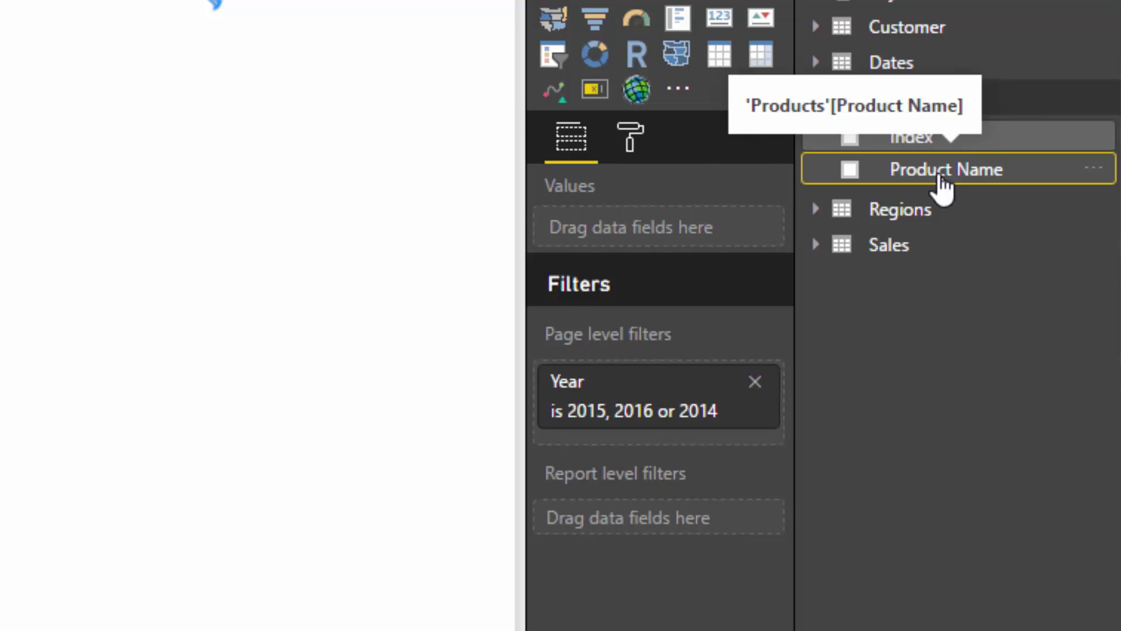
right_click(940, 178)
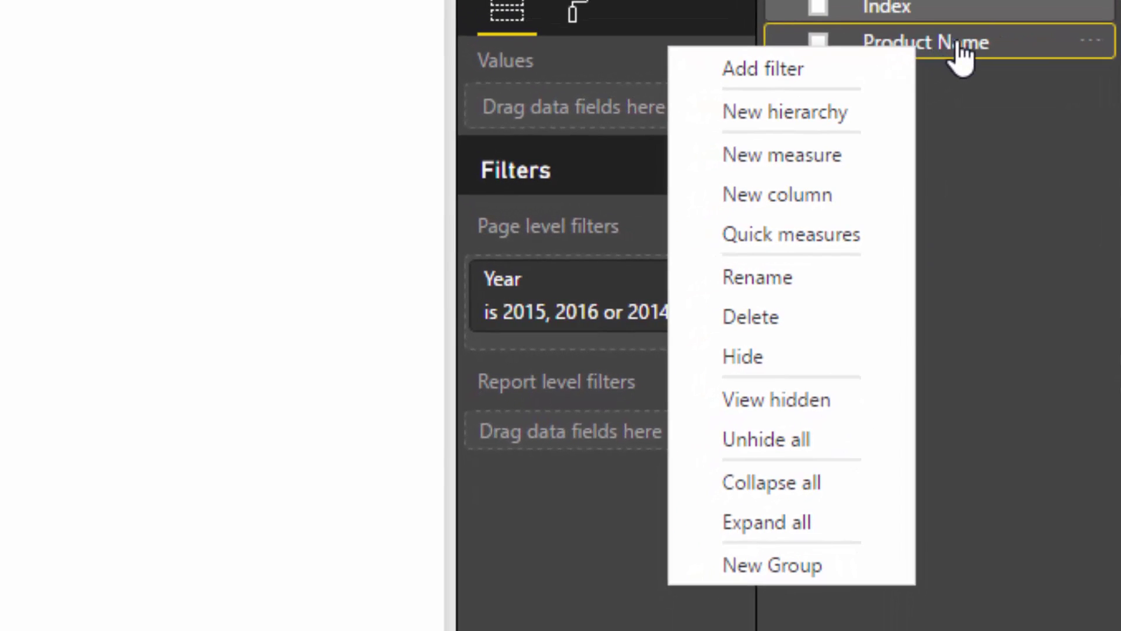
click(934, 17)
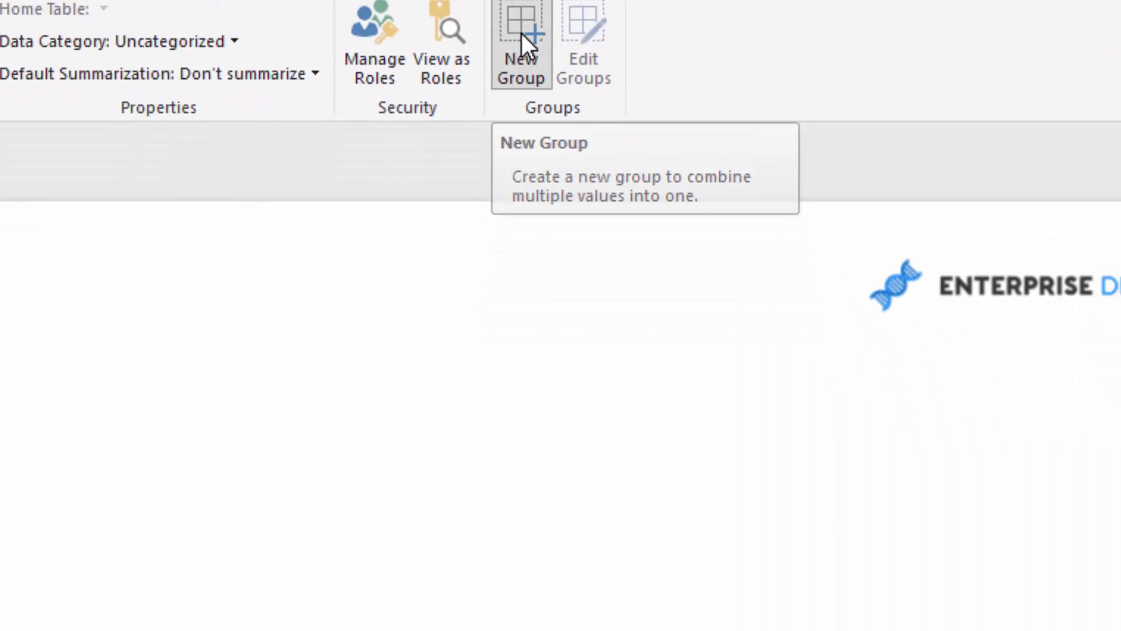
click(506, 126)
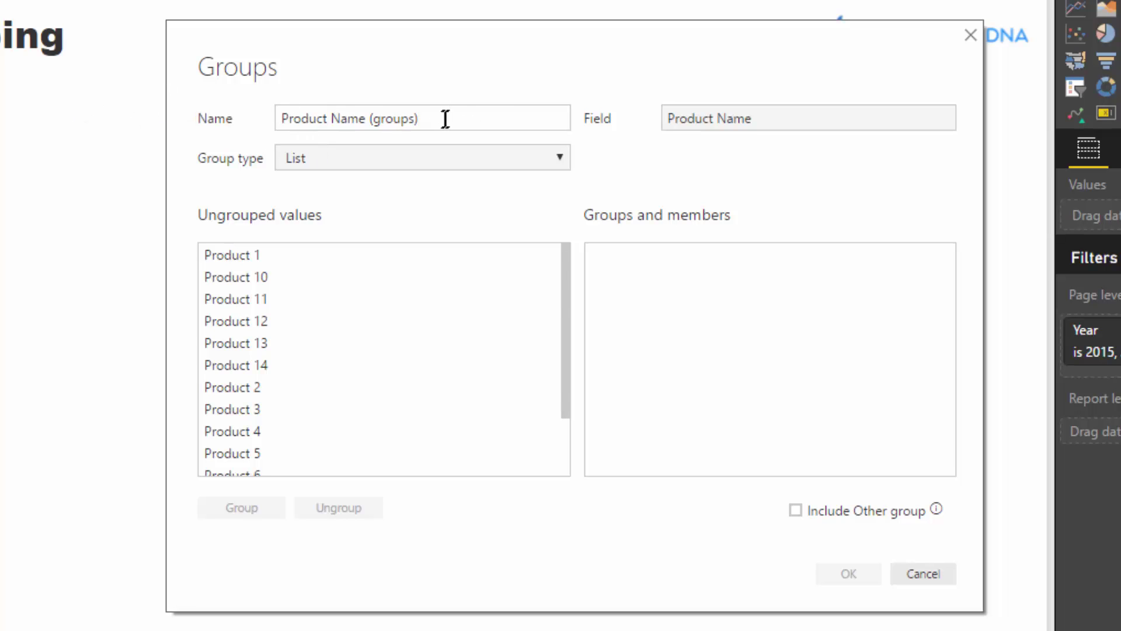
Replace the default group name with 'Product Sub Categories'.
drag(419, 118, 372, 116)
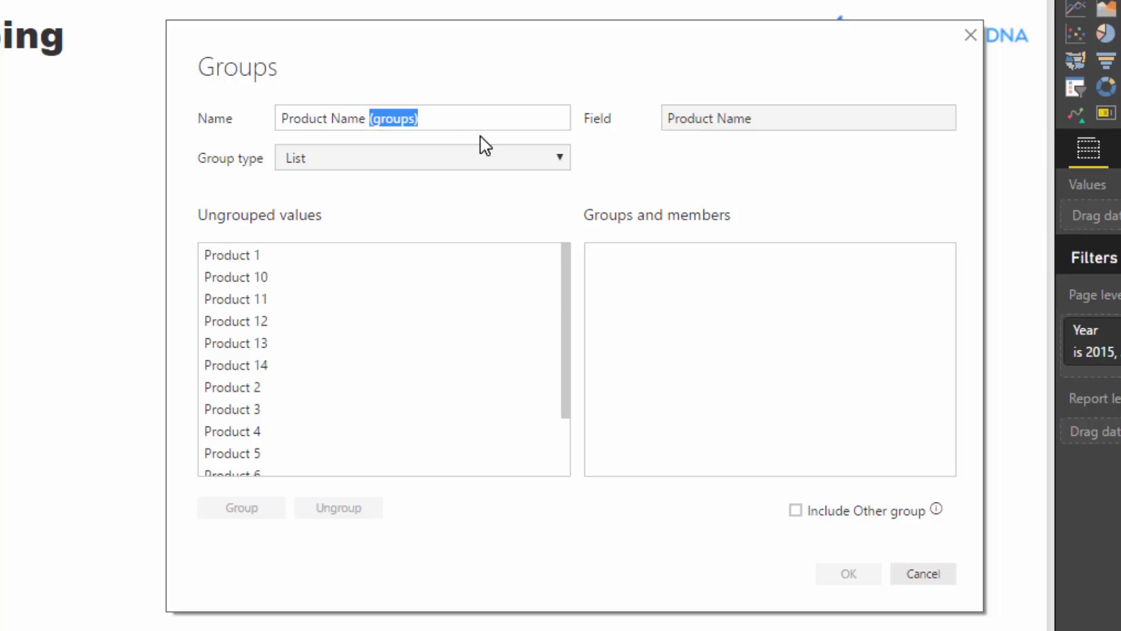
text(Group)
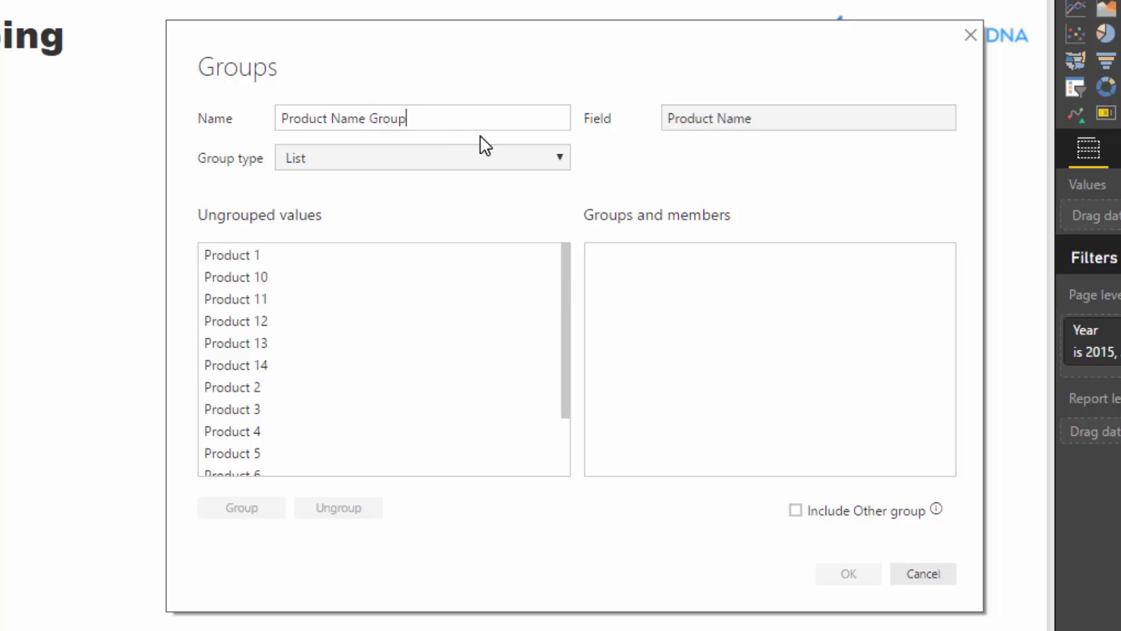
drag(440, 117, 337, 118)
key(BackSpace)
text(Sub)
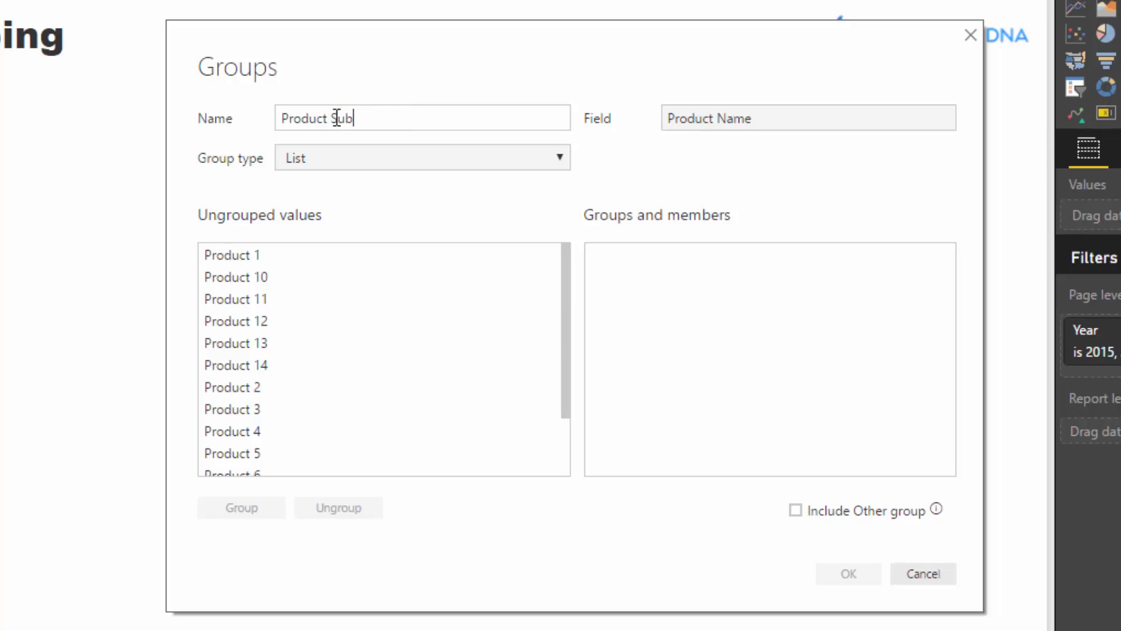
text( Categories)
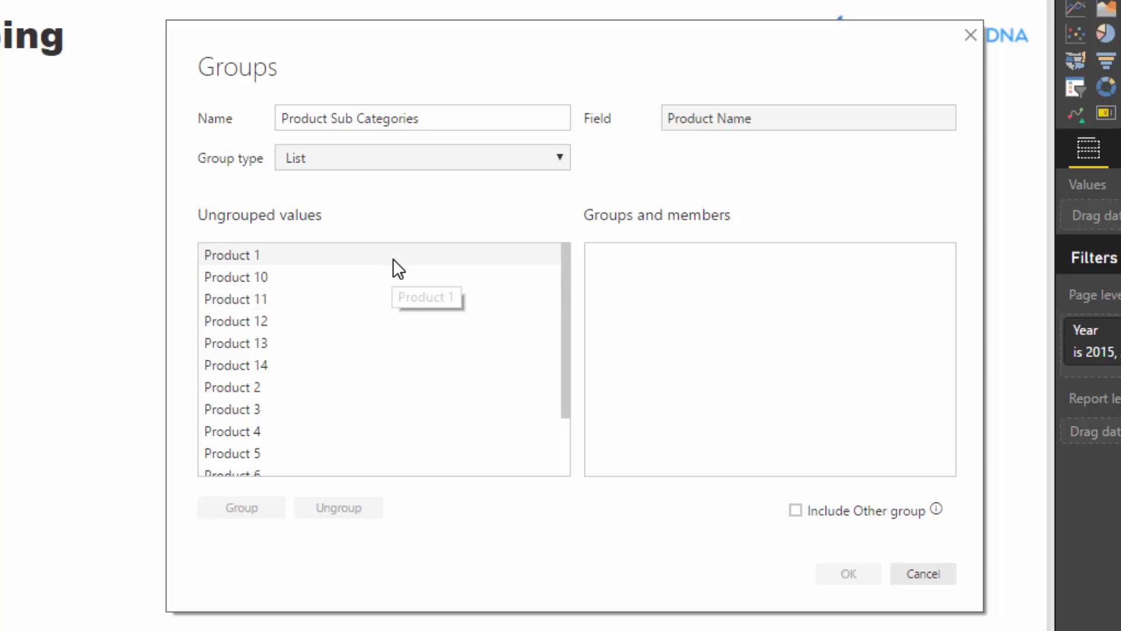
Group Product 1, 2, 3 and 4 as 'Sub Category 1' and check its members.
click(388, 259)
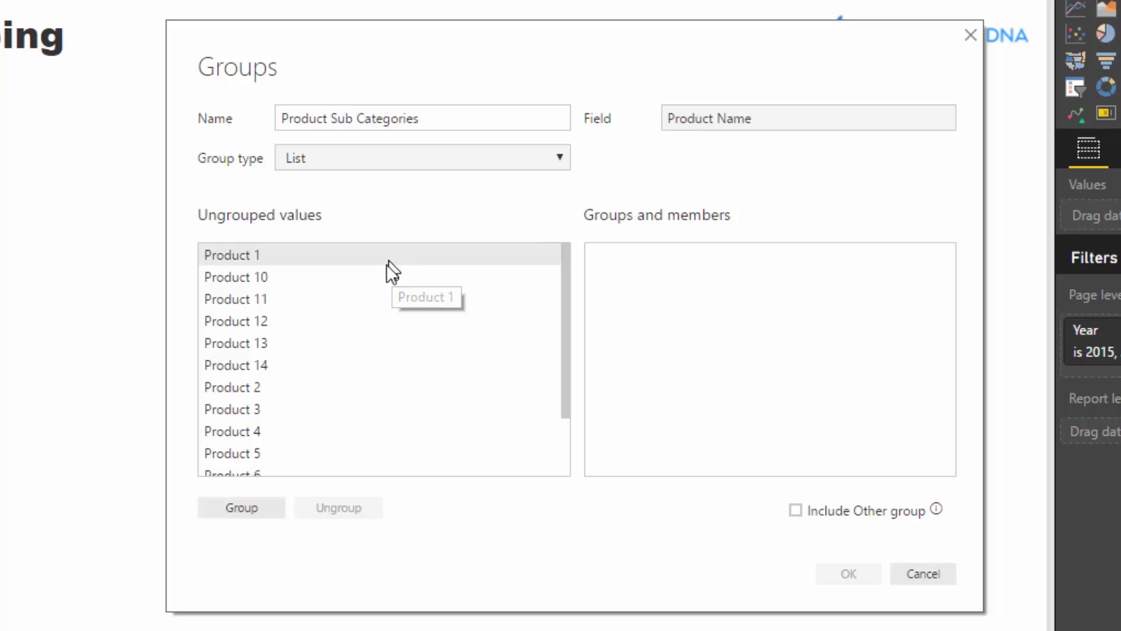
ctrl+click(284, 391)
ctrl+click(284, 412)
ctrl+click(286, 429)
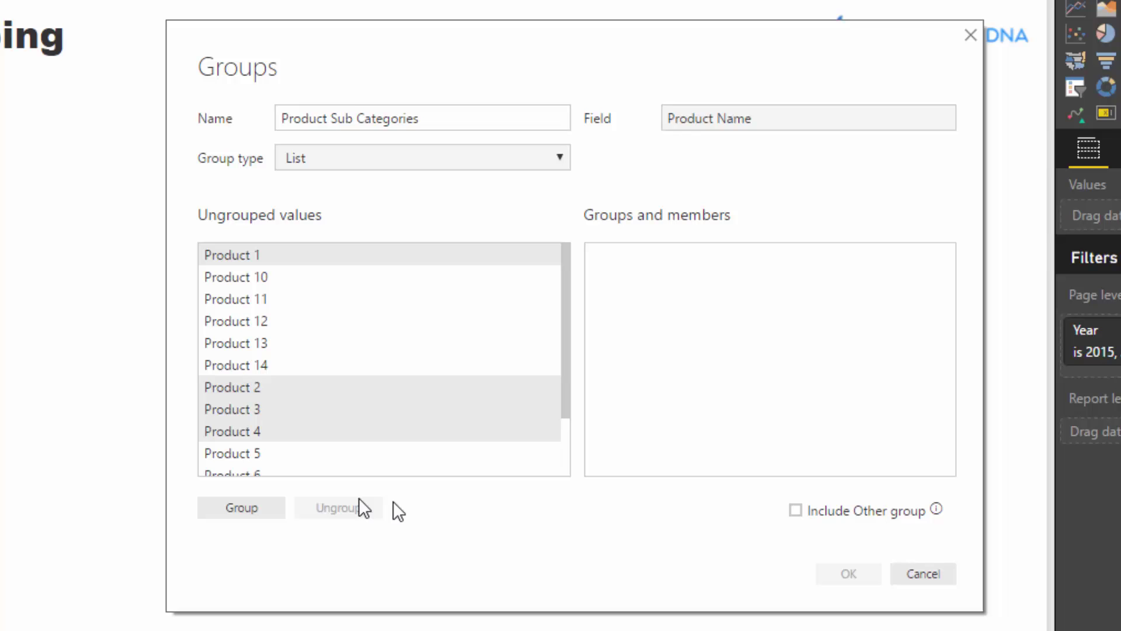
click(233, 503)
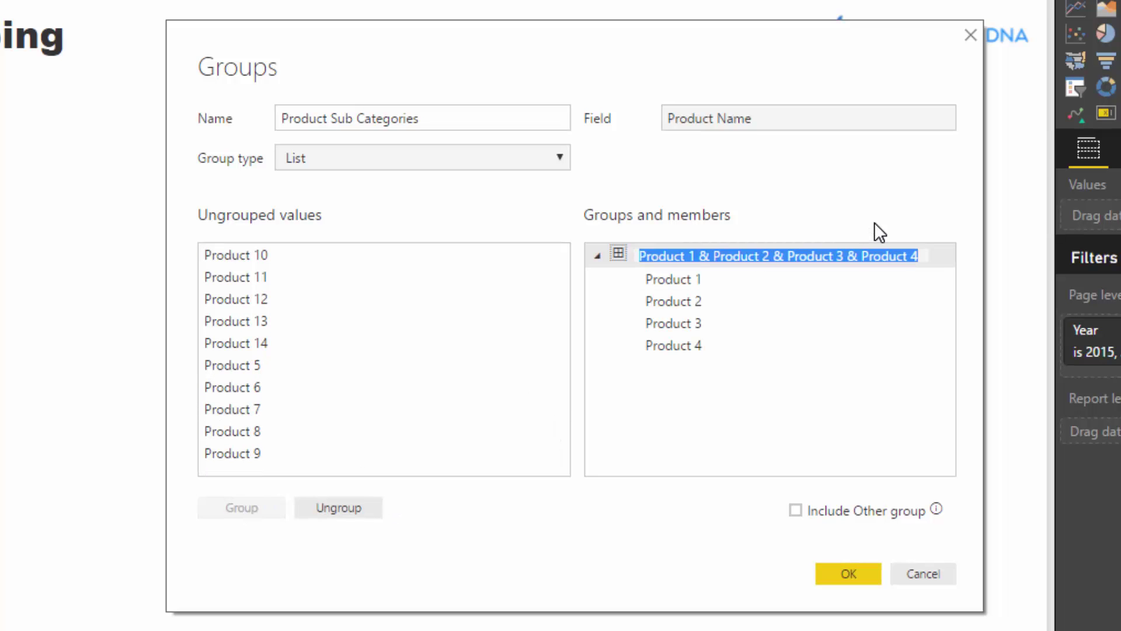
text(Sub )
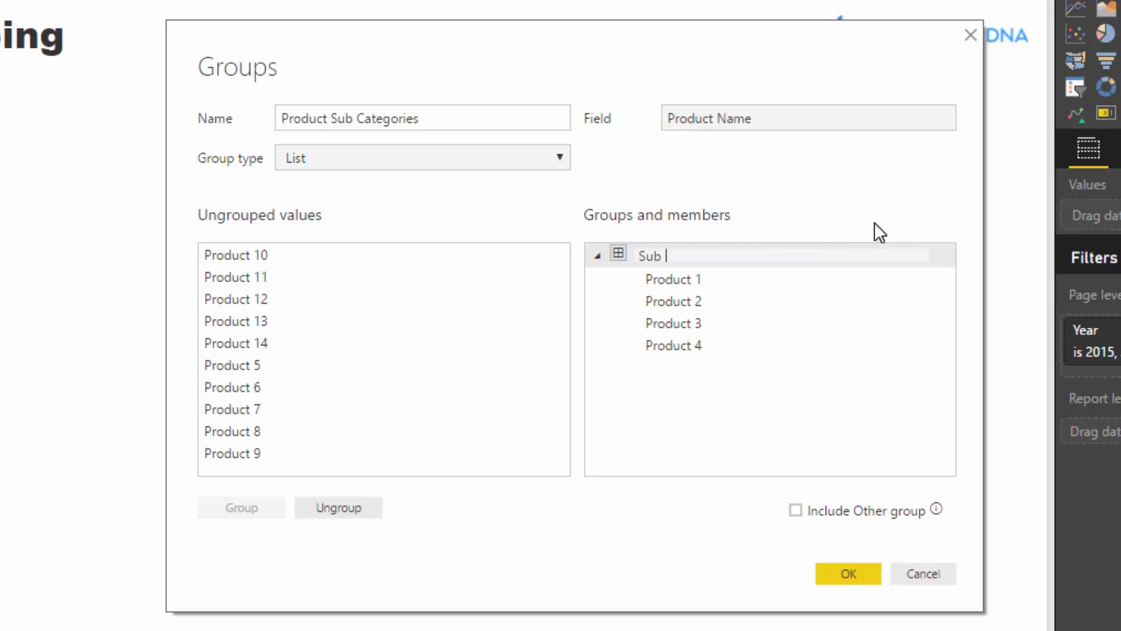
text(Category 1)
key(Return)
click(597, 256)
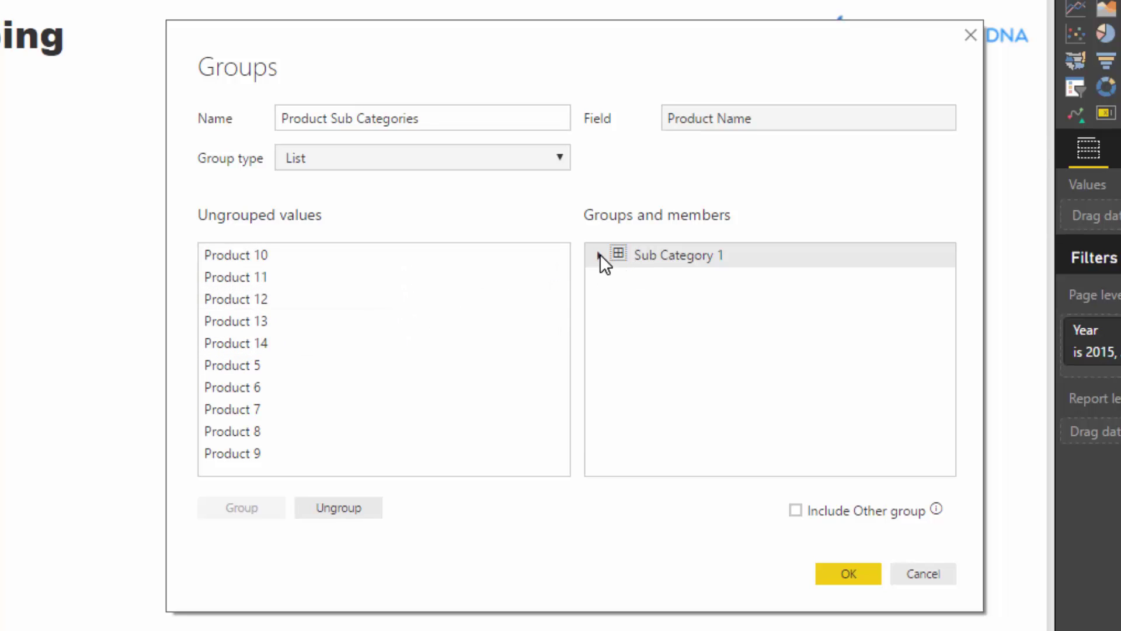
click(599, 255)
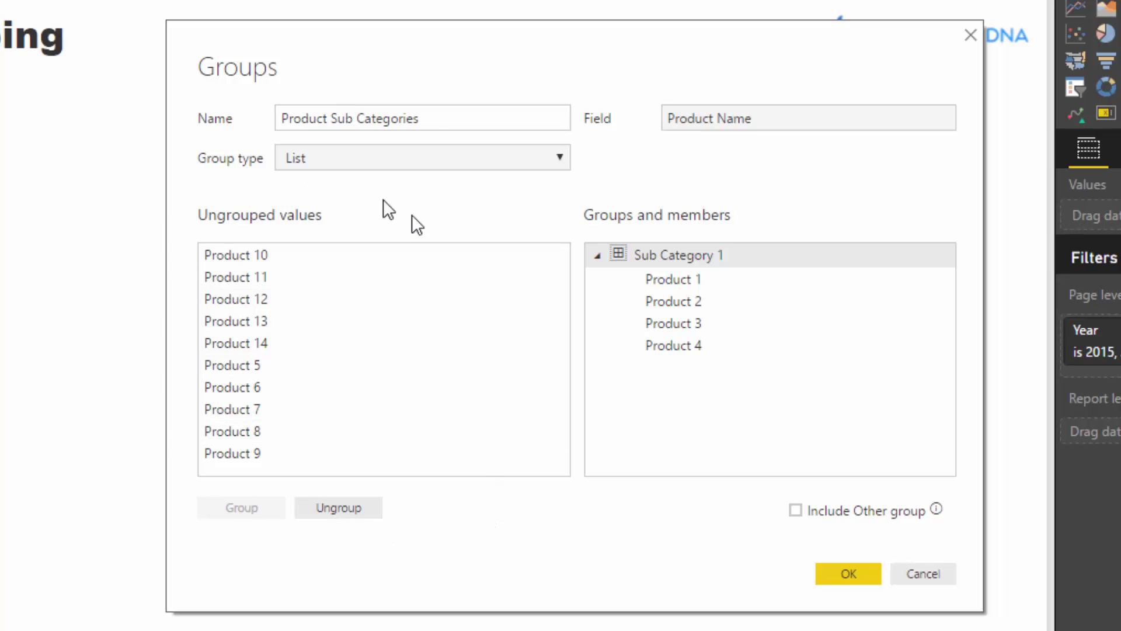
Group Products 5, 6, 7 and 8 as 'Sub Category 2'.
click(598, 255)
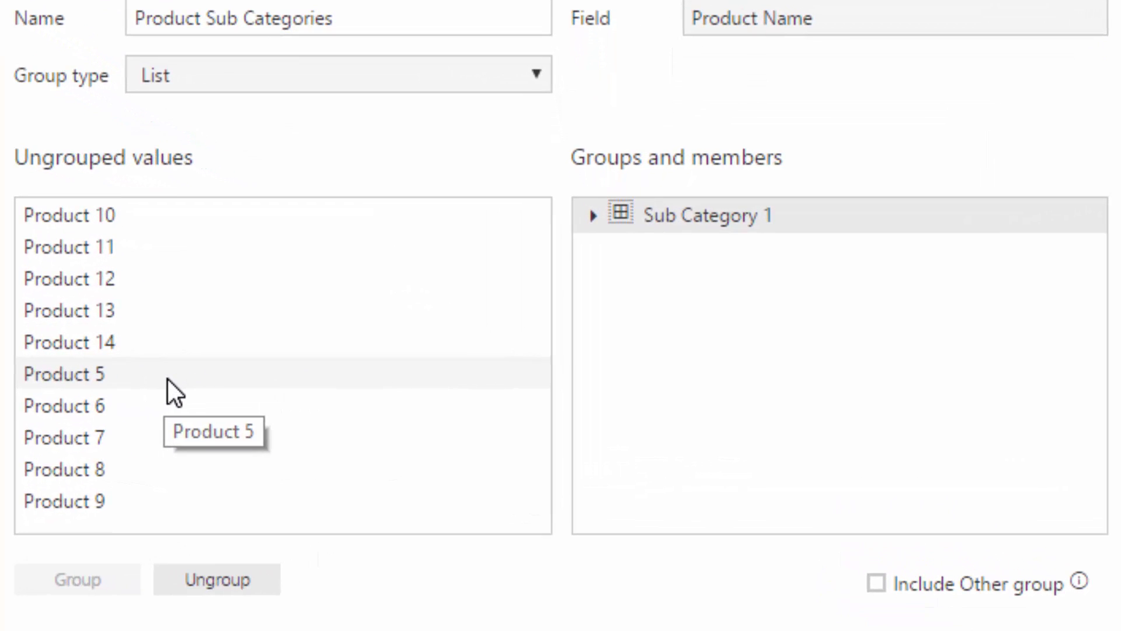
click(167, 379)
ctrl+click(150, 408)
ctrl+click(141, 439)
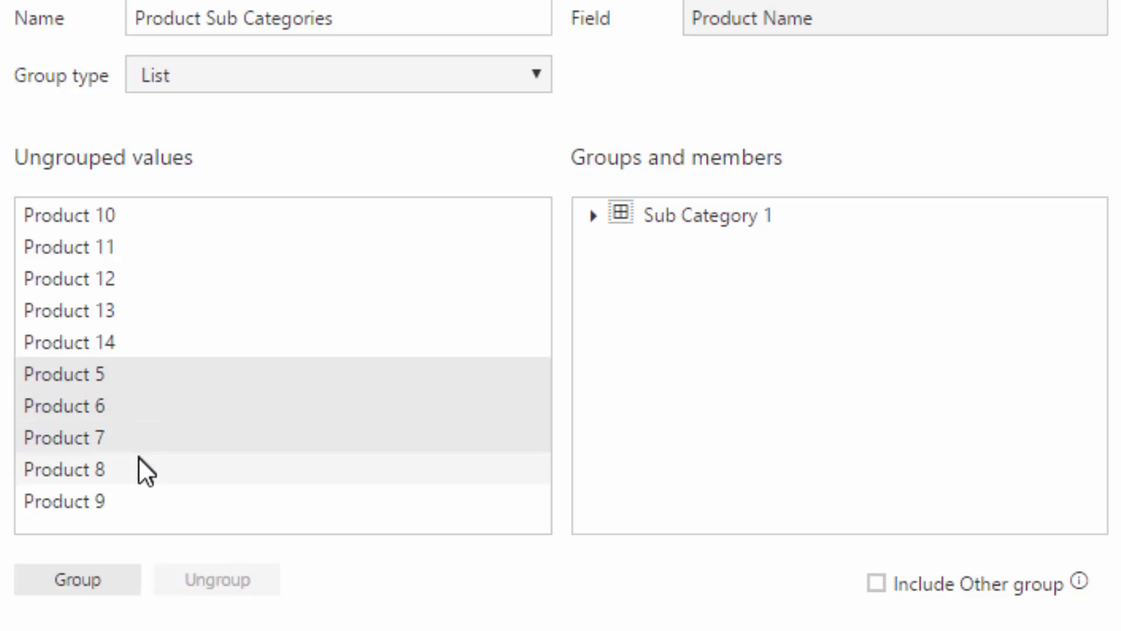
ctrl+click(140, 470)
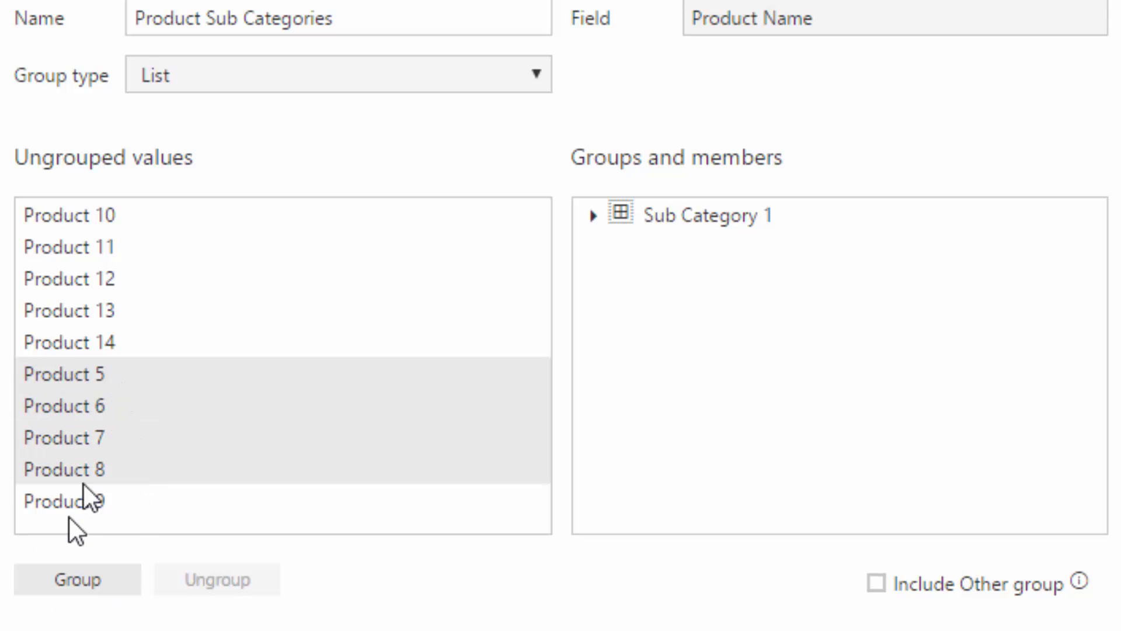
click(76, 580)
text(Sub Category )
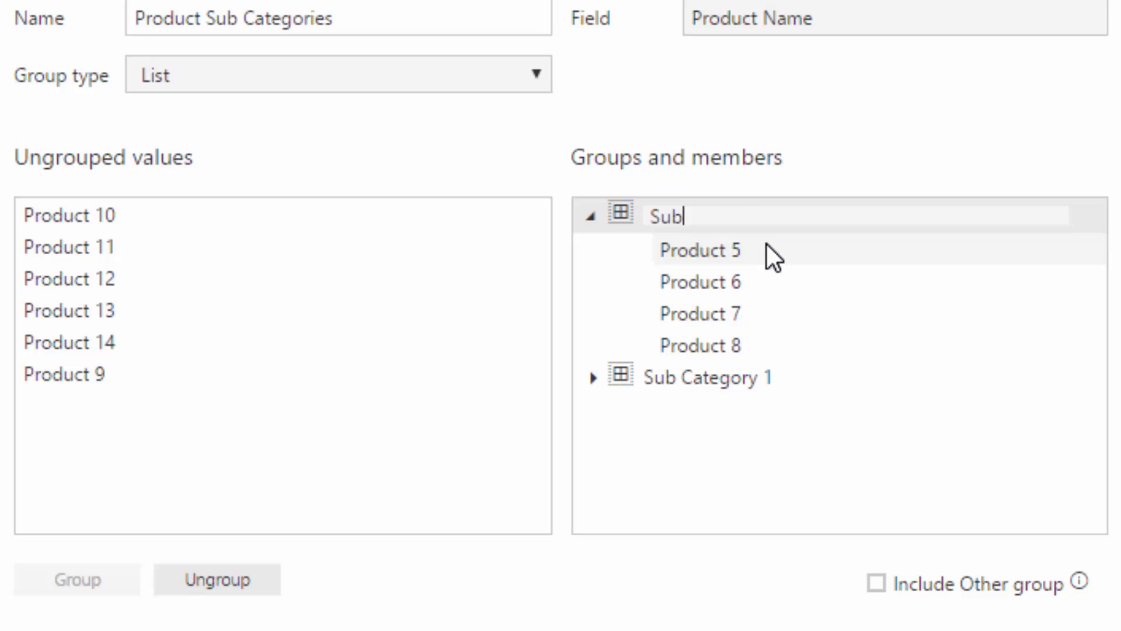
text(2)
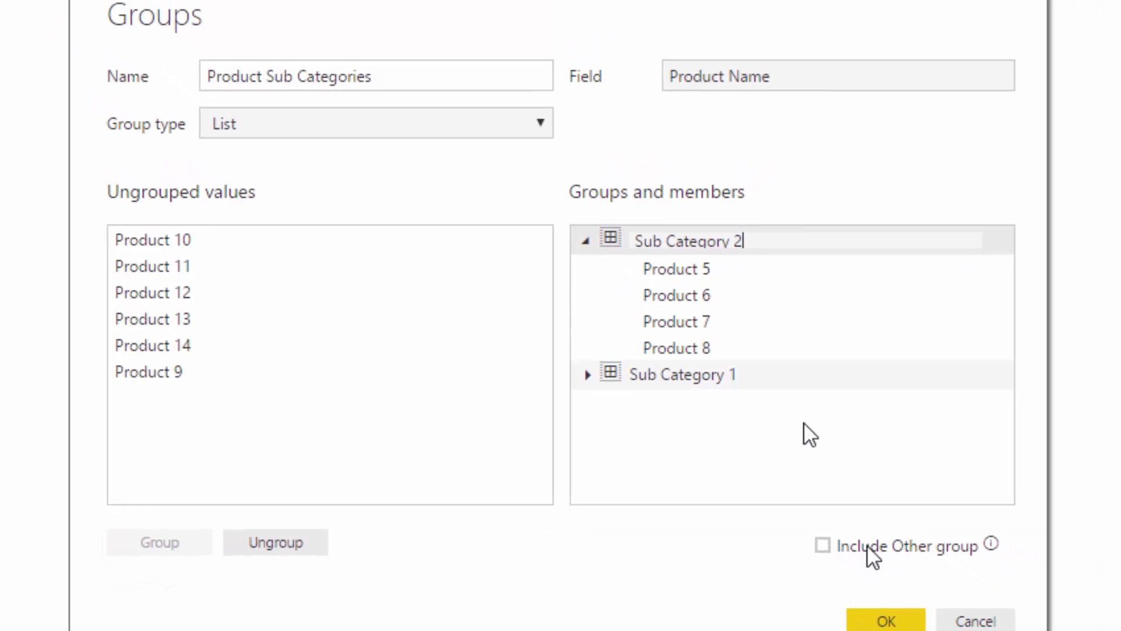
click(584, 241)
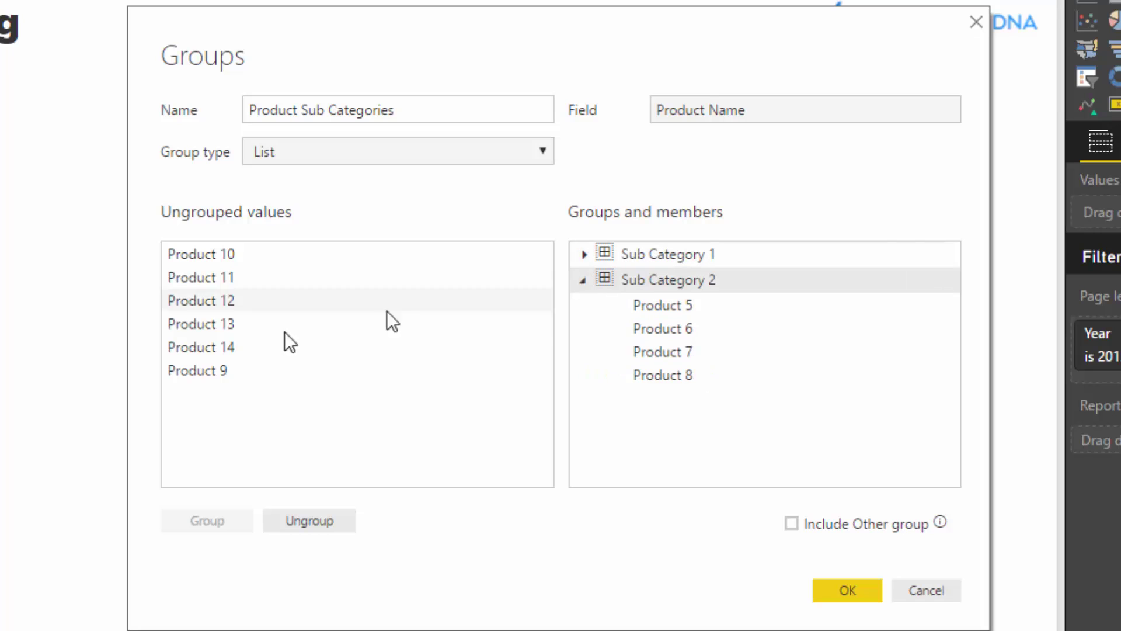
Group Products 9, 10 and 11 as 'Sub Category 3' and collapse the group lists.
click(243, 367)
ctrl+click(244, 256)
ctrl+click(244, 276)
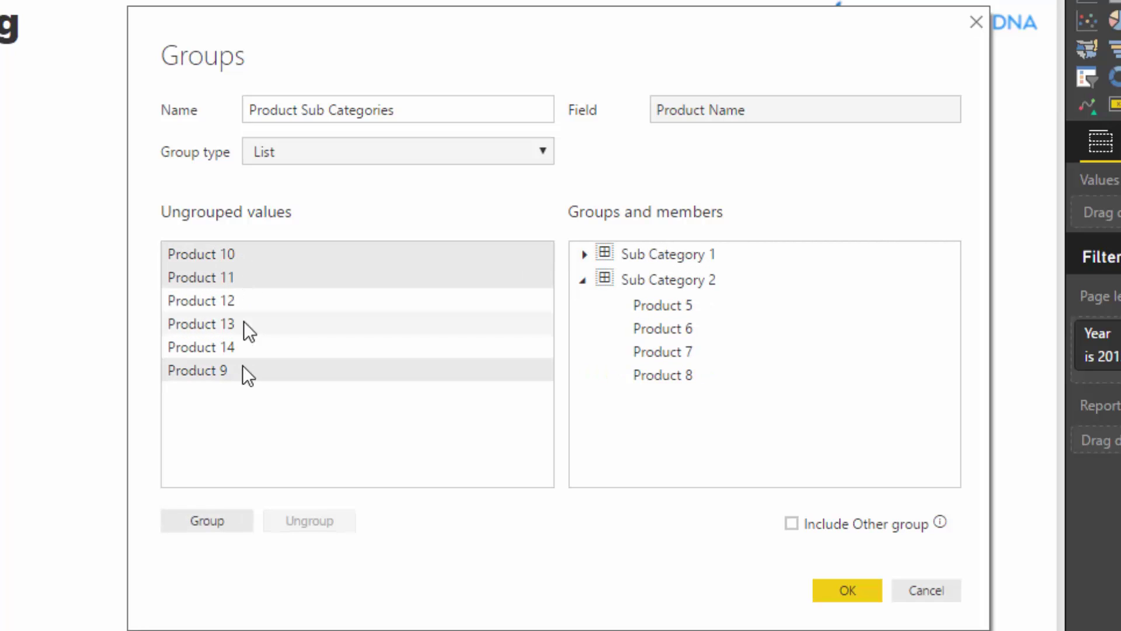
click(211, 522)
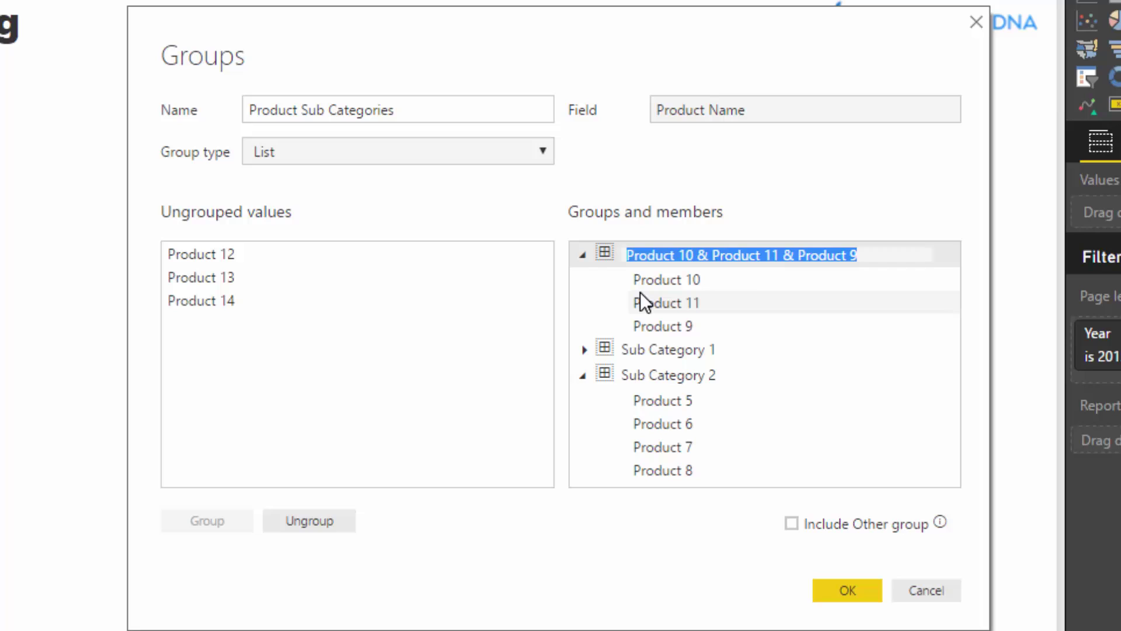
text(Sub Categor)
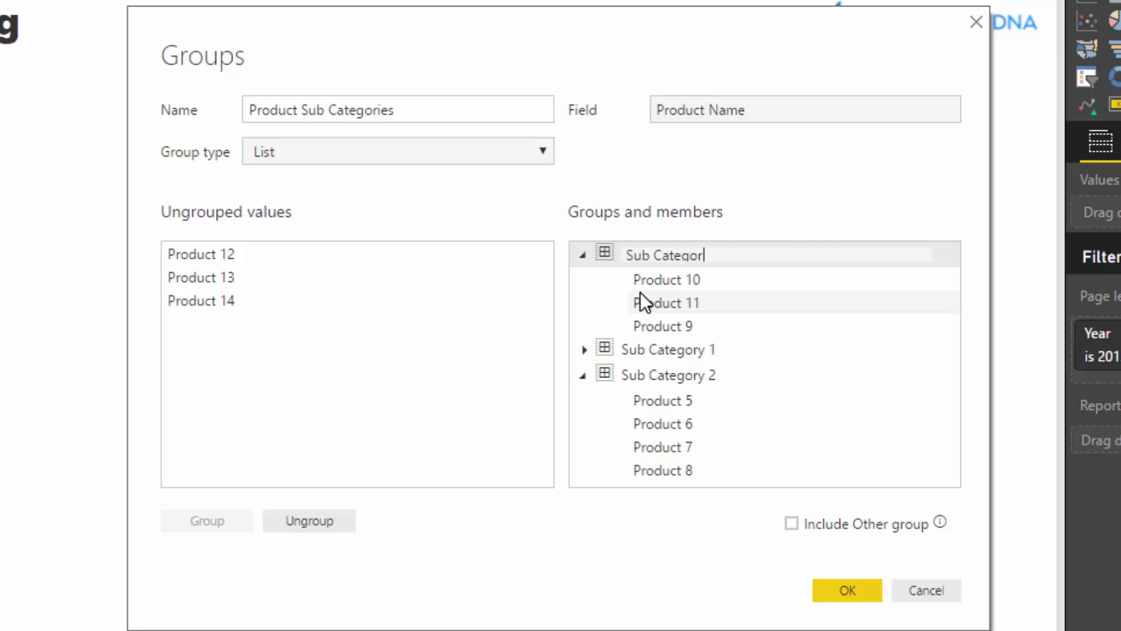
text(y 2)
key(BackSpace)
text(3)
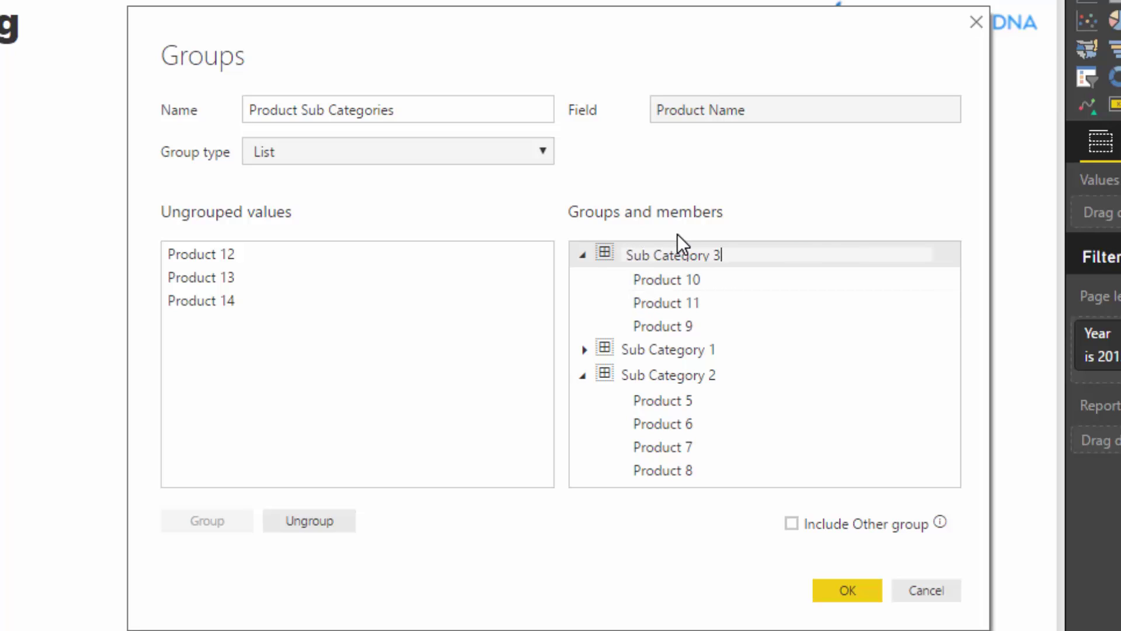
key(Return)
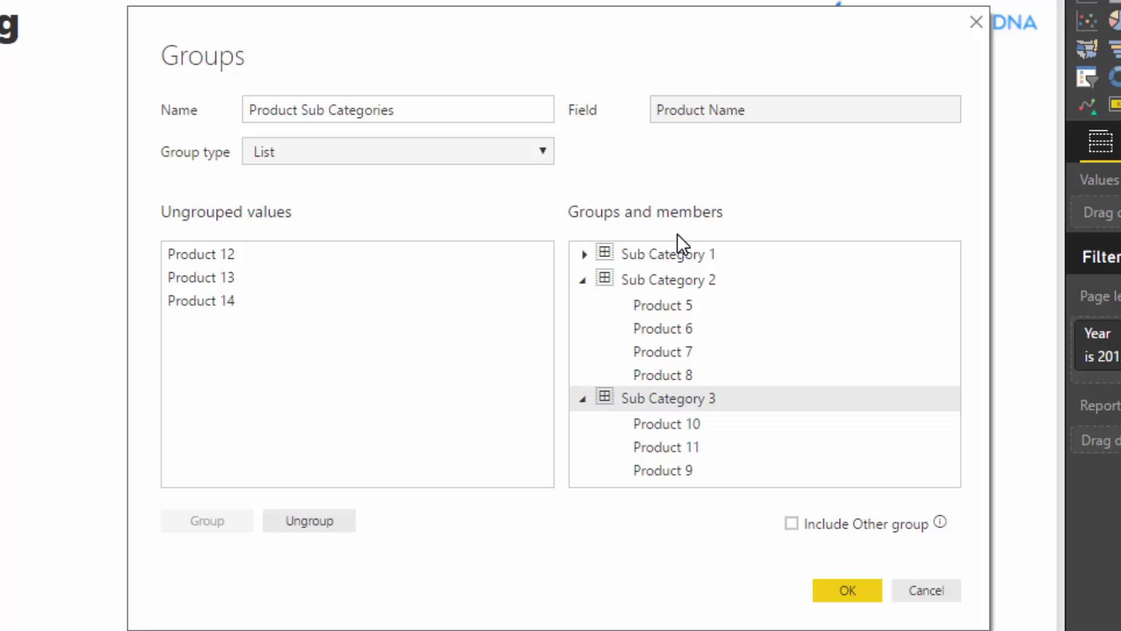
click(582, 398)
click(582, 280)
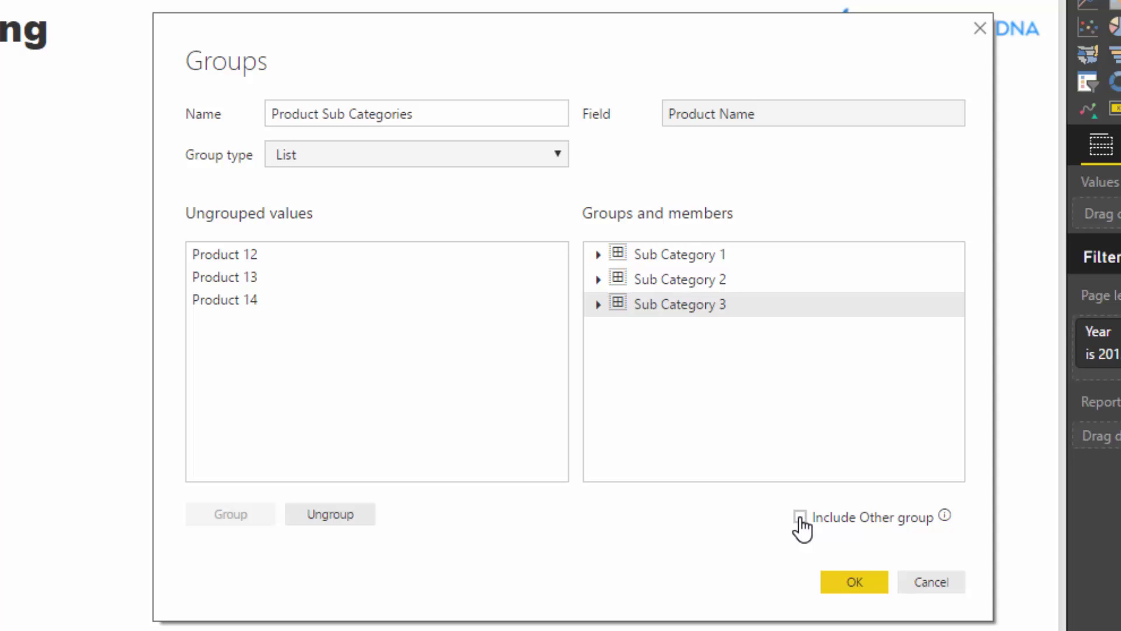
Include an Other group for the remaining products and create the Product Sub Categories field.
click(799, 517)
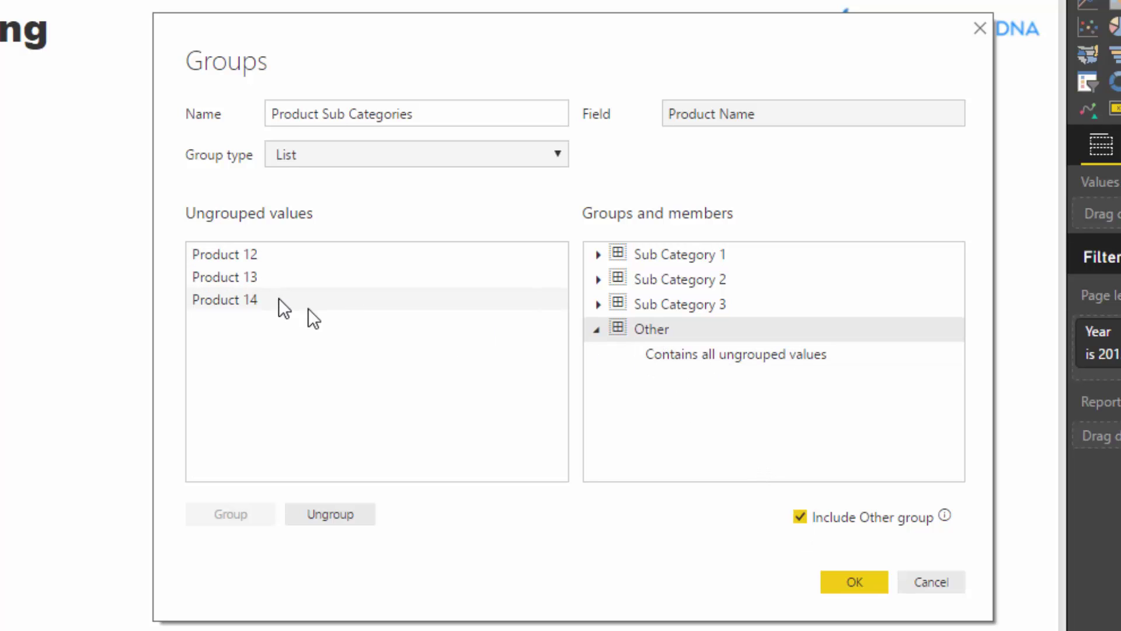
click(597, 328)
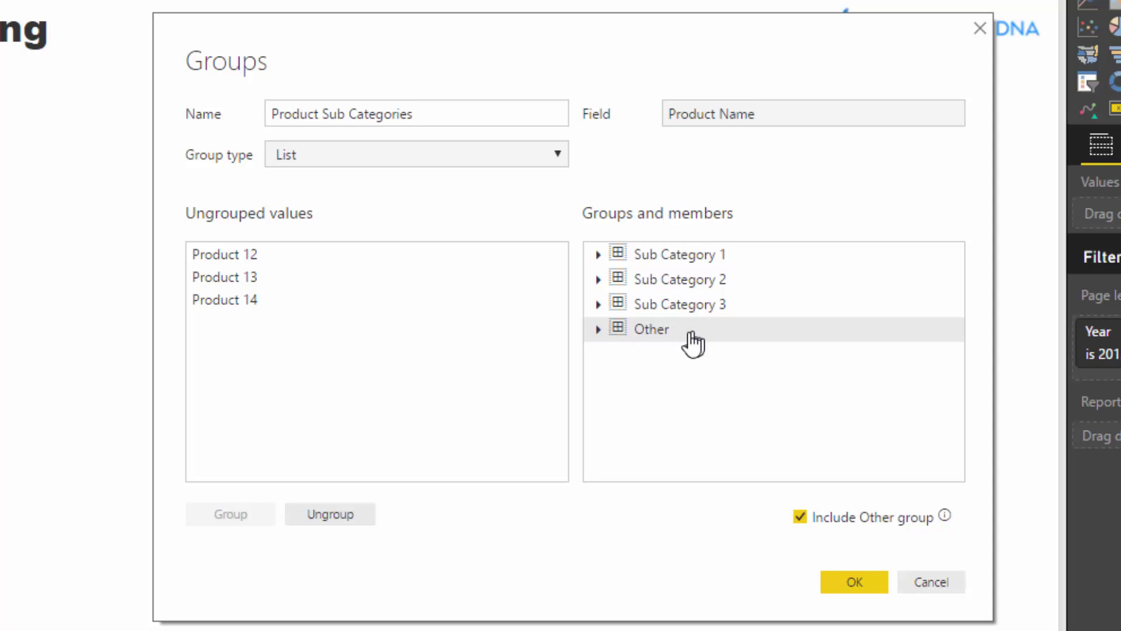
click(845, 580)
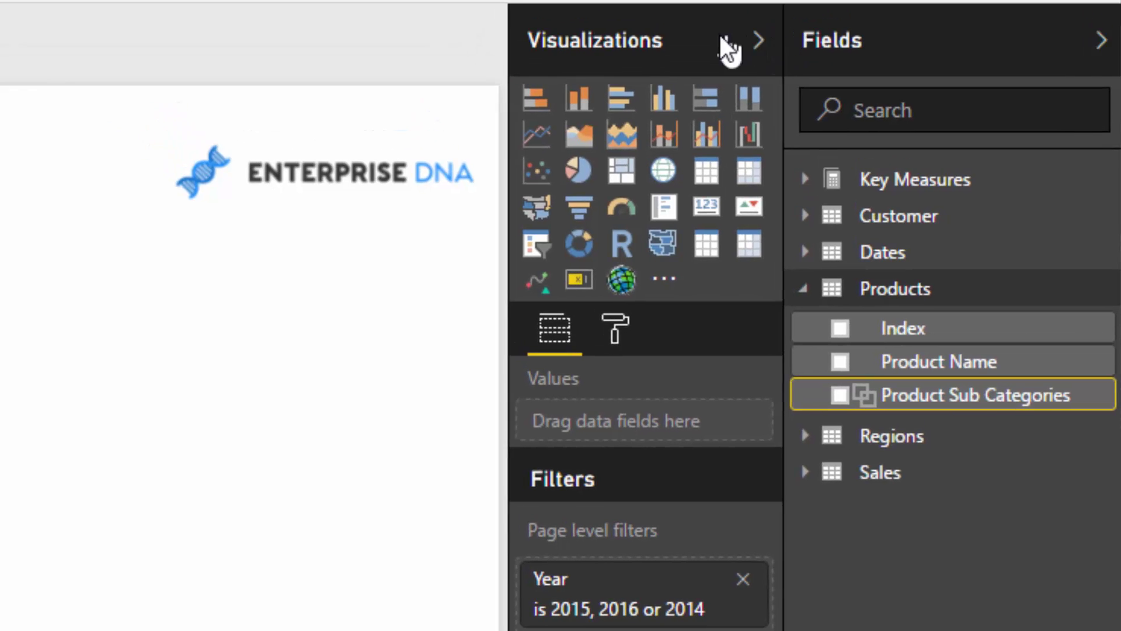
Widen the canvas and drop Product Name onto it as a new table.
drag(783, 41, 808, 41)
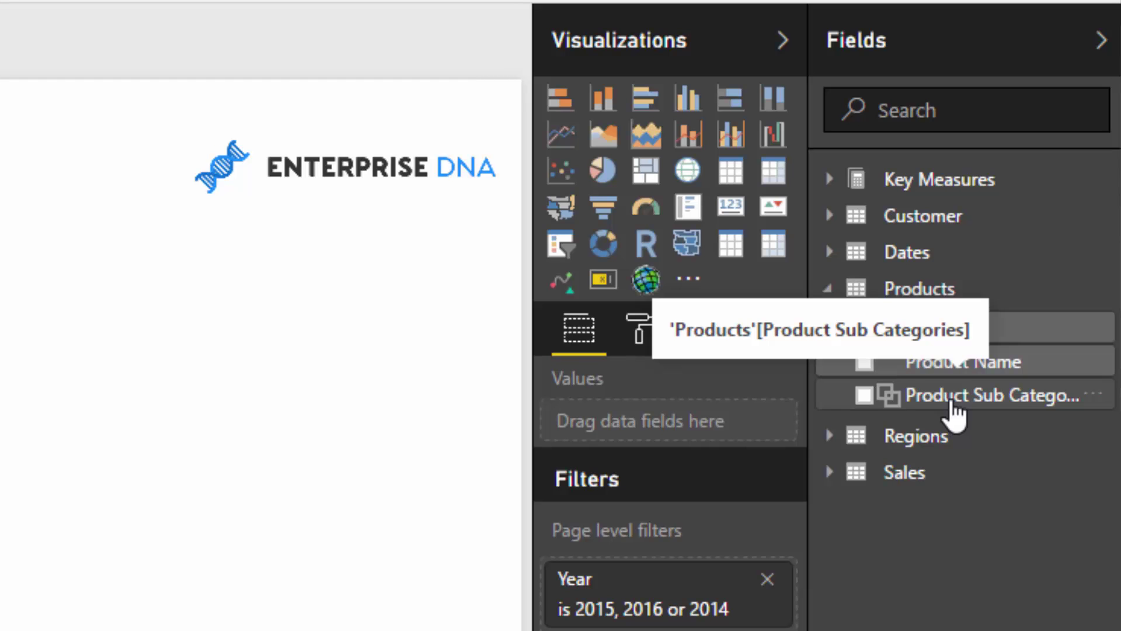
drag(975, 362, 837, 378)
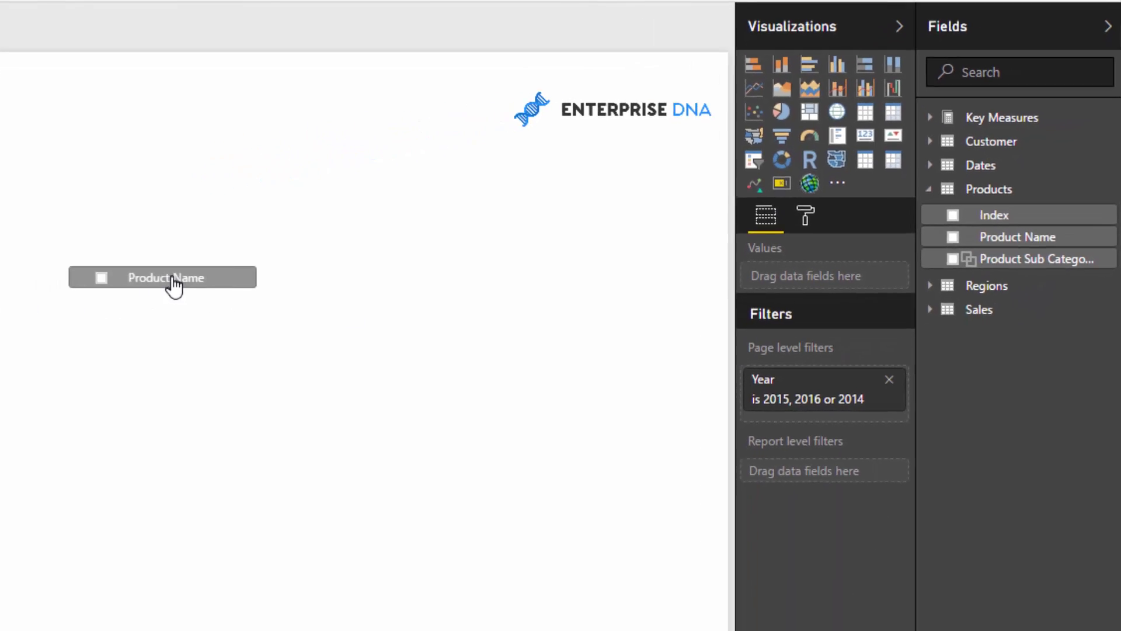
drag(940, 241, 386, 267)
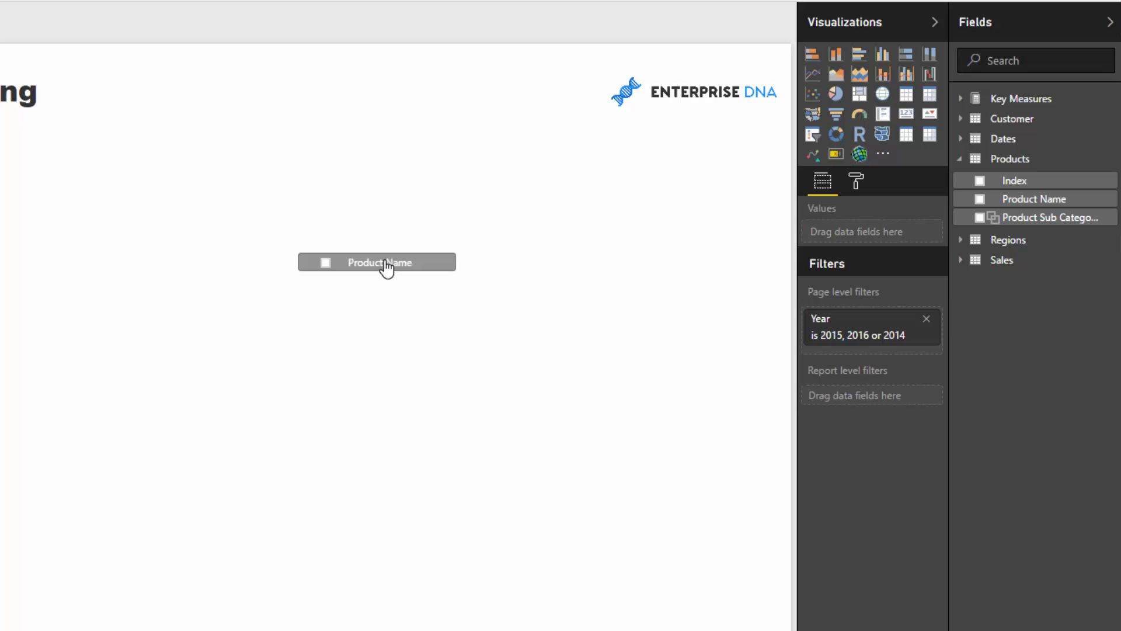
drag(387, 268, 346, 250)
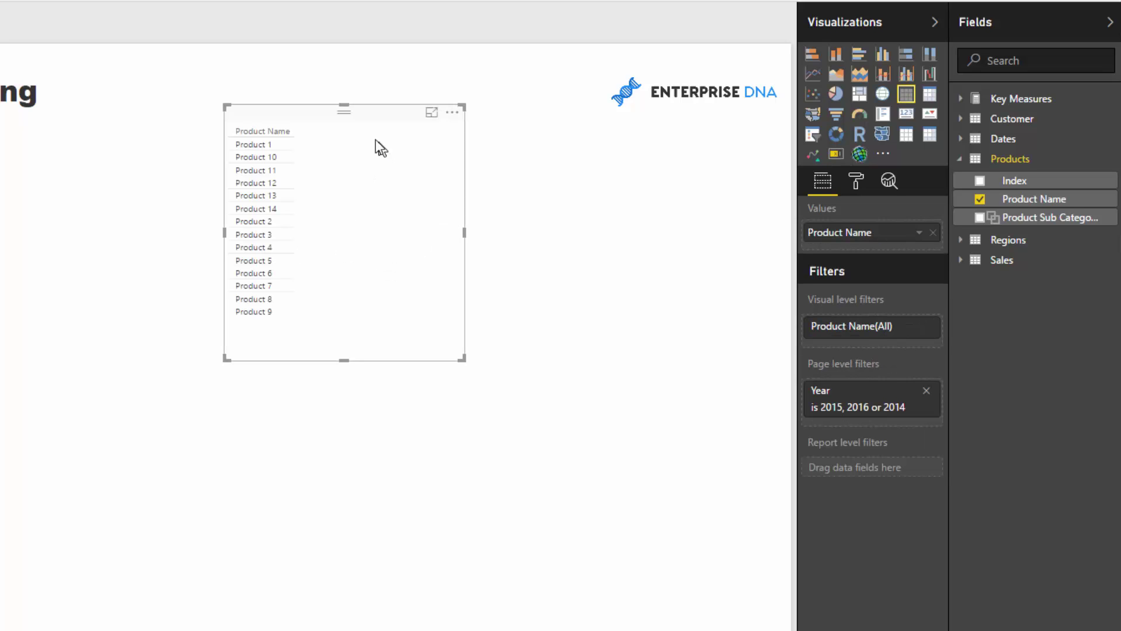
Add Total Profits to the product table and convert it to a bar chart.
drag(378, 117, 317, 215)
click(959, 98)
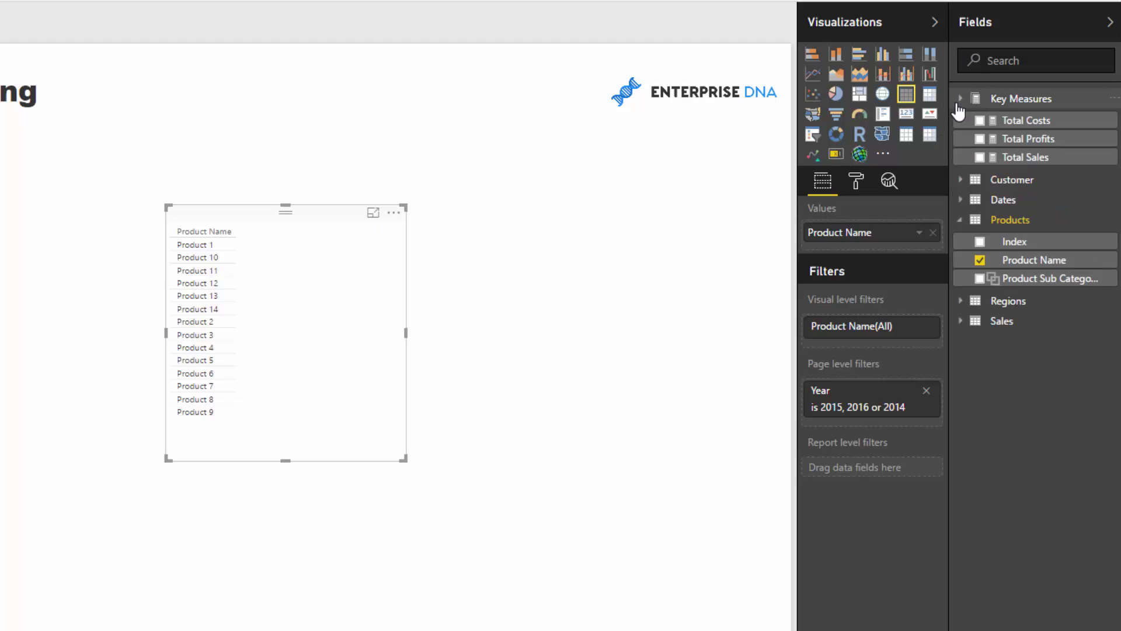
drag(1014, 146, 881, 248)
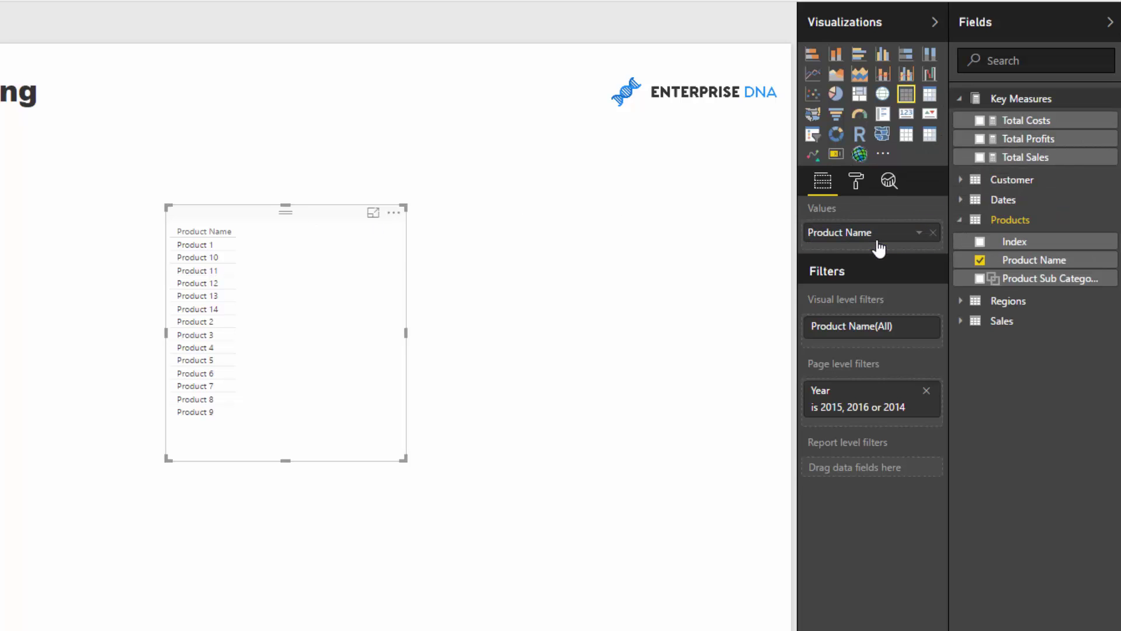
drag(331, 212, 362, 194)
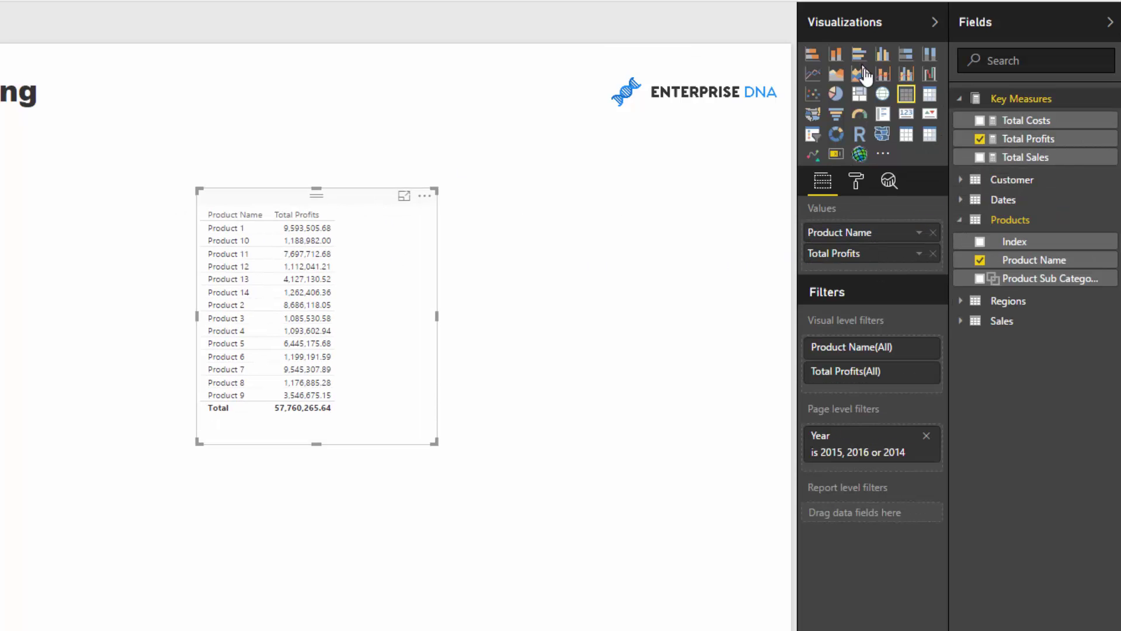
click(817, 57)
Sort bars by Total Profits, enlarge to show all products, and add Product Sub Categories at left.
click(424, 196)
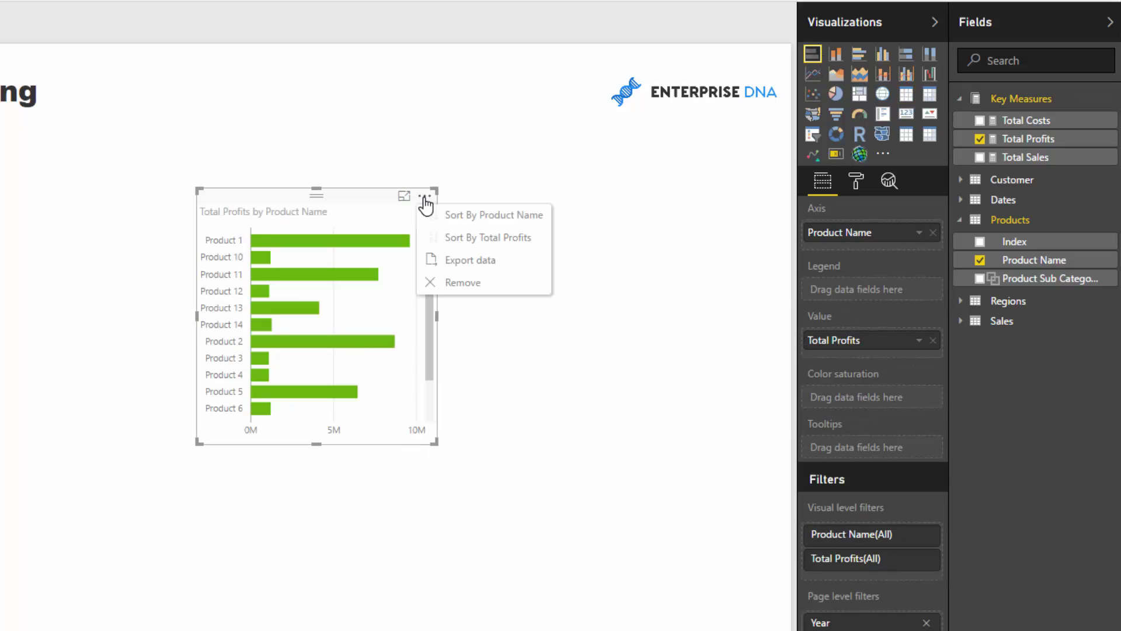
click(447, 239)
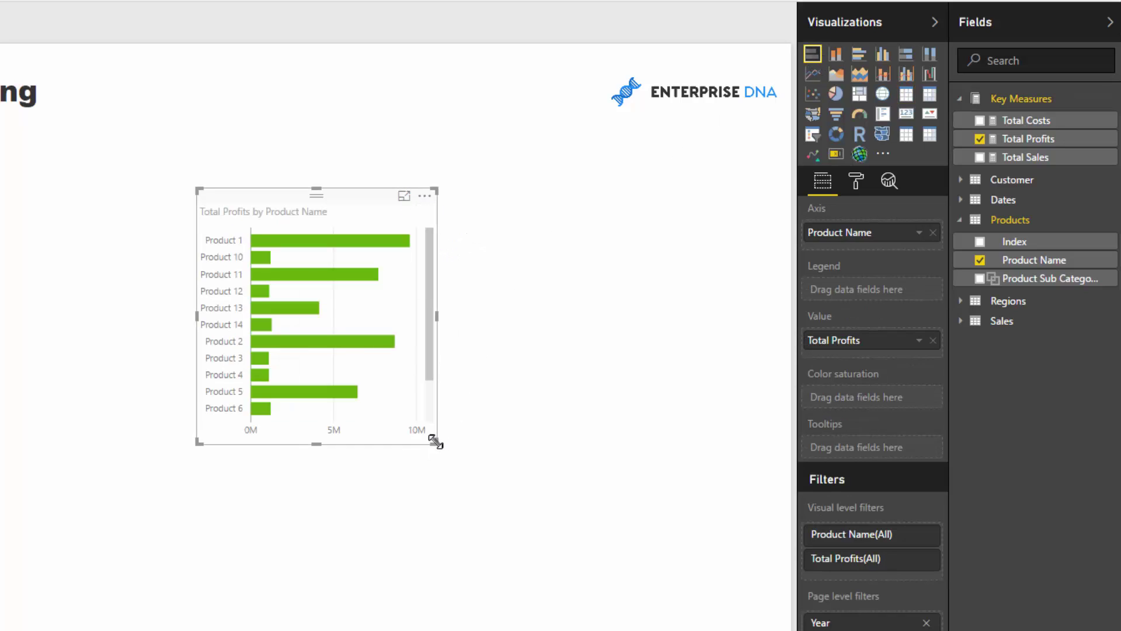
drag(434, 442, 463, 513)
drag(353, 190, 369, 174)
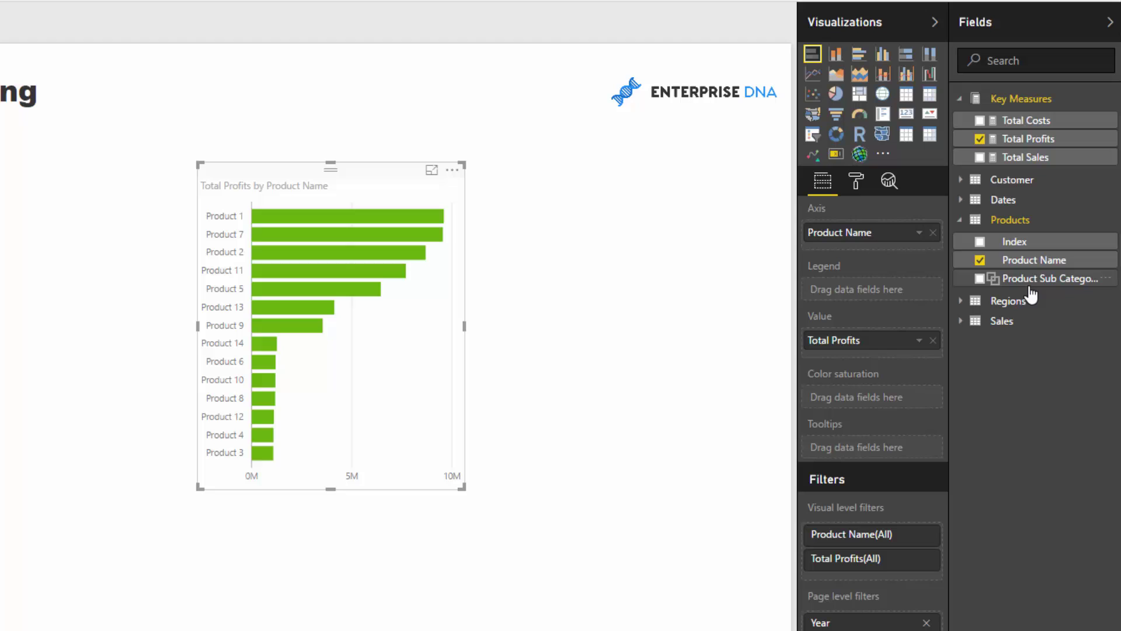
drag(1035, 286, 93, 275)
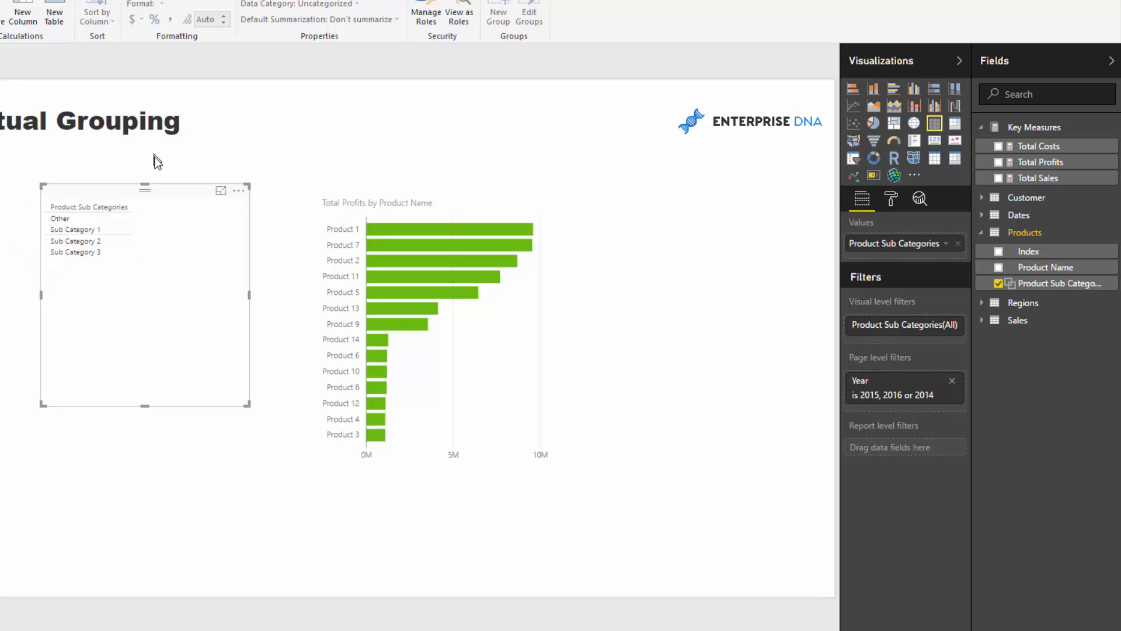
Reposition the sub-category table and add Total Profits to its values.
drag(188, 189, 181, 192)
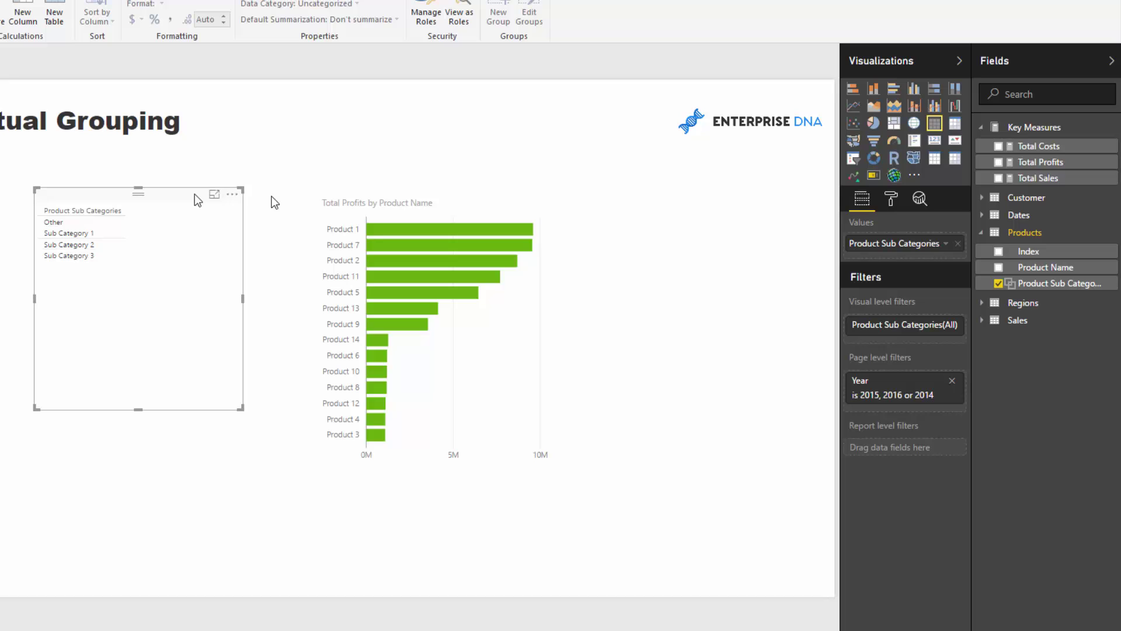
drag(1030, 169, 908, 257)
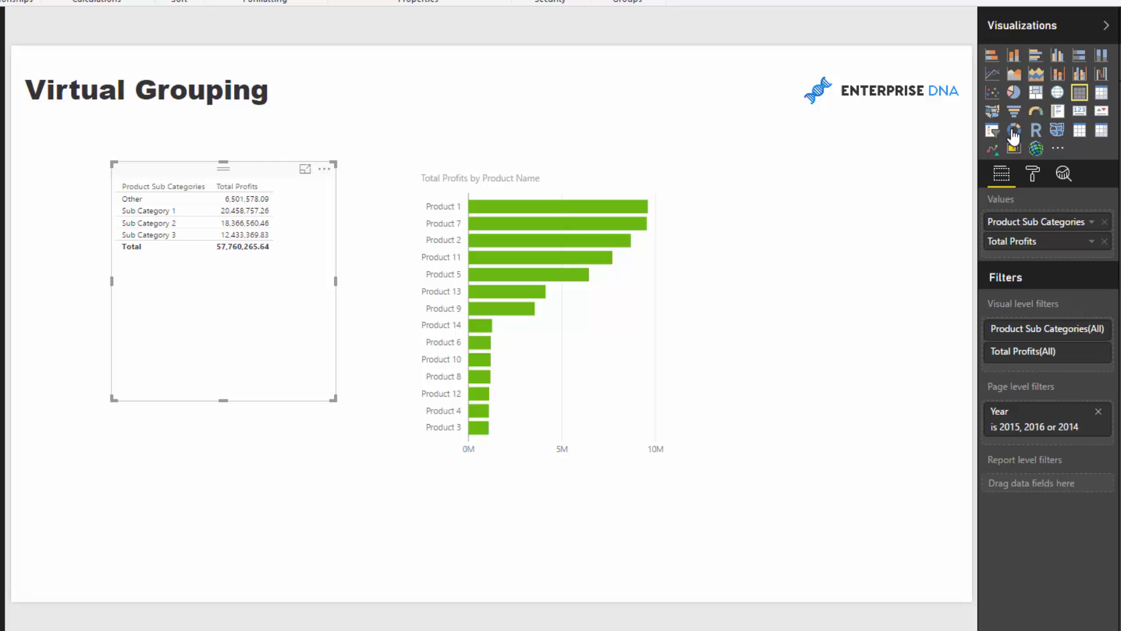
Convert the sub-category table to a smaller donut sorted by Product Sub Categories.
click(1014, 131)
drag(332, 397, 310, 328)
click(299, 168)
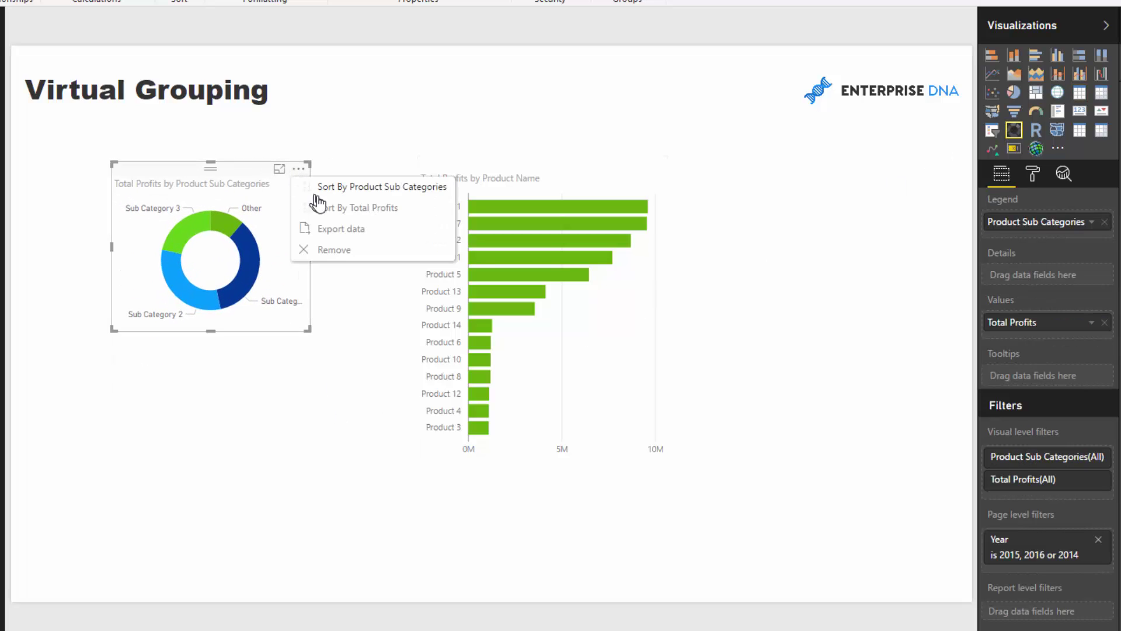
click(309, 209)
drag(233, 170, 298, 175)
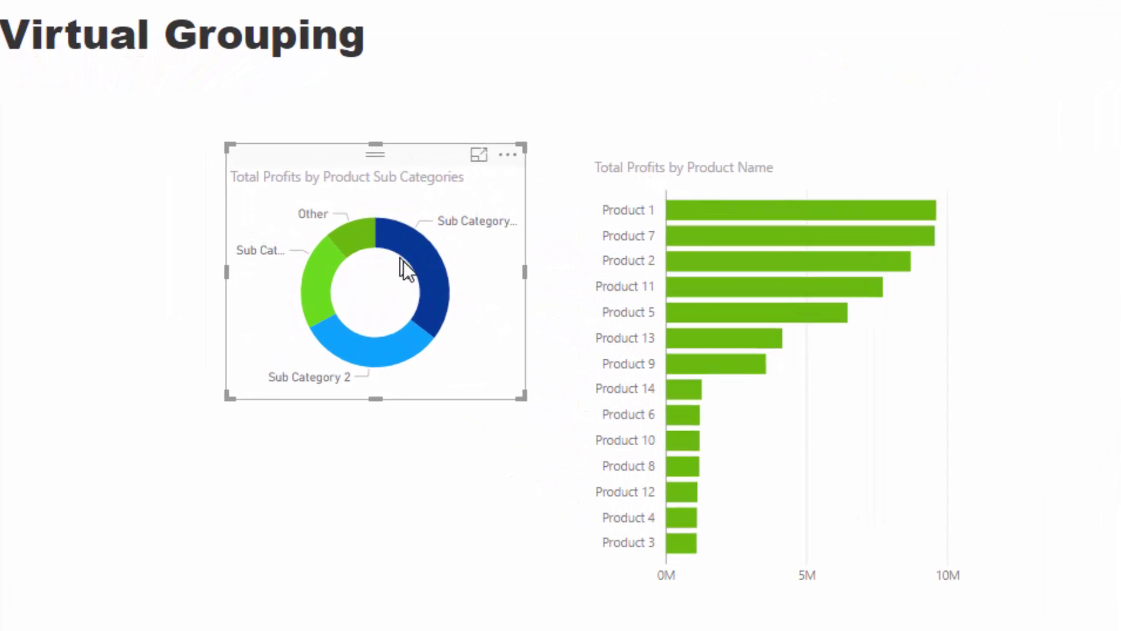
Select Sub Categories 1, 2 and 3 in the donut to check bar chart highlighting.
click(329, 247)
click(390, 351)
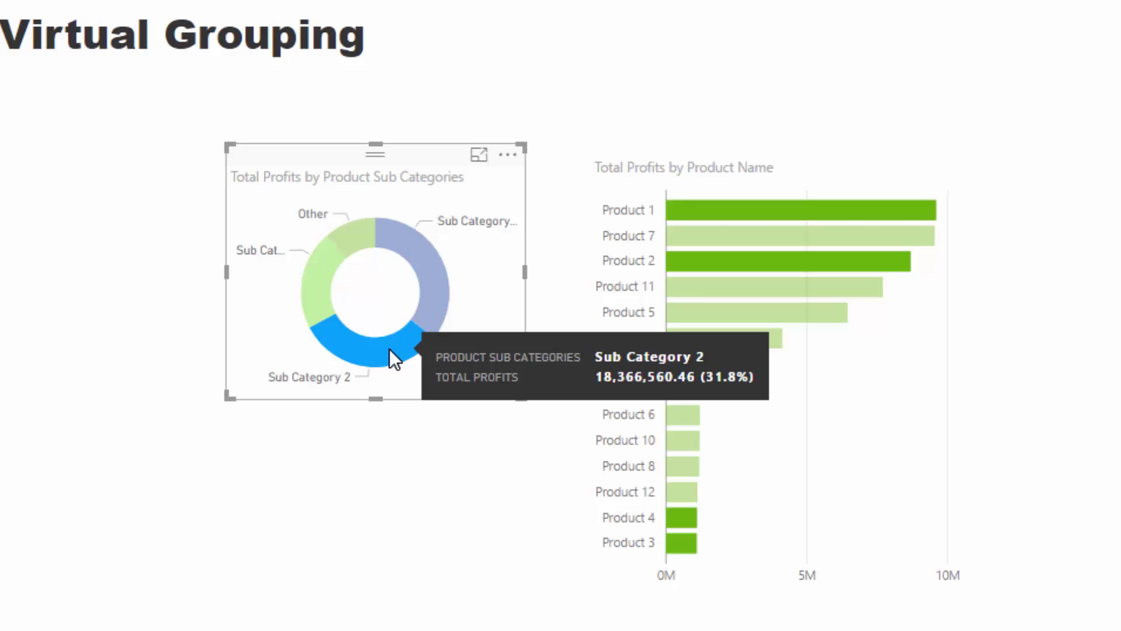
click(295, 279)
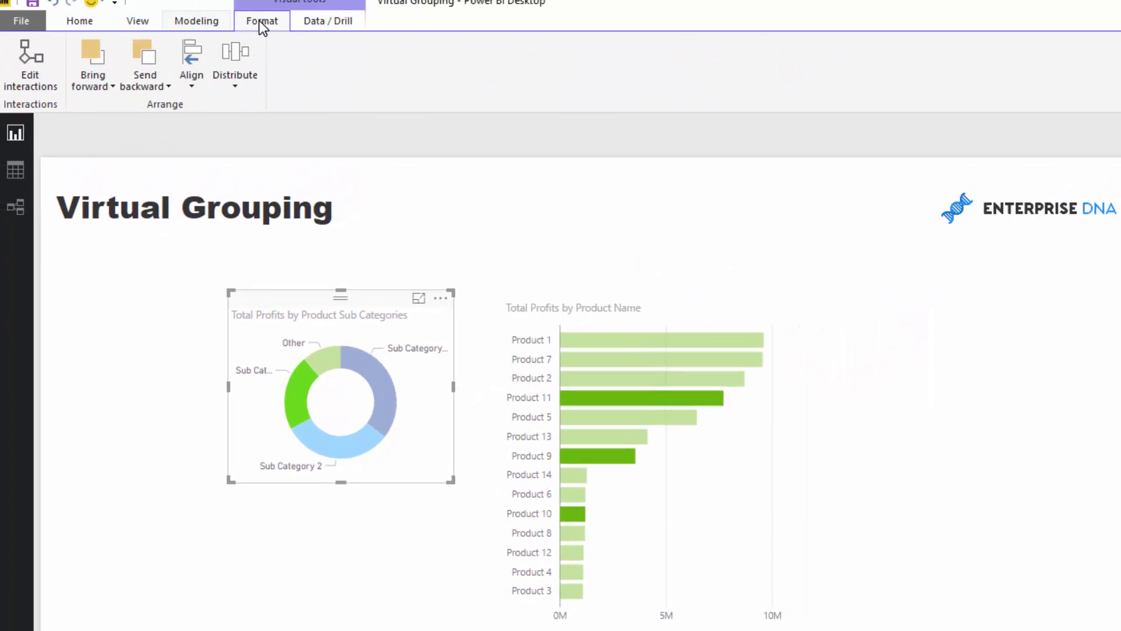
Set the donut to filter the bar chart and test Sub Categories 1, 2 and 3.
click(26, 86)
click(671, 297)
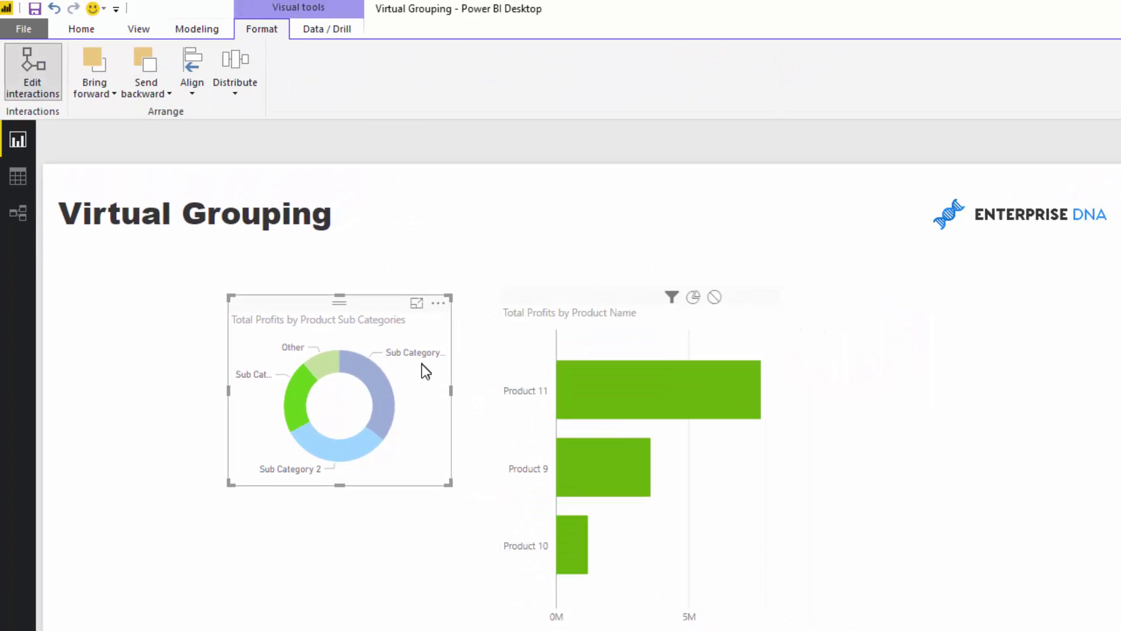
click(387, 382)
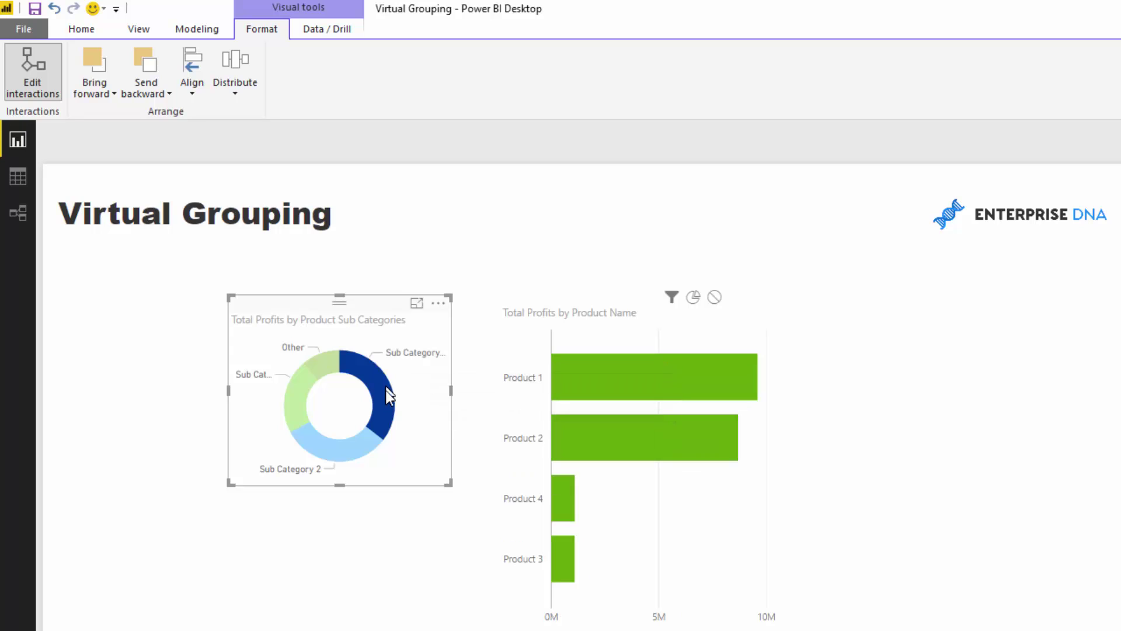
click(340, 450)
click(300, 407)
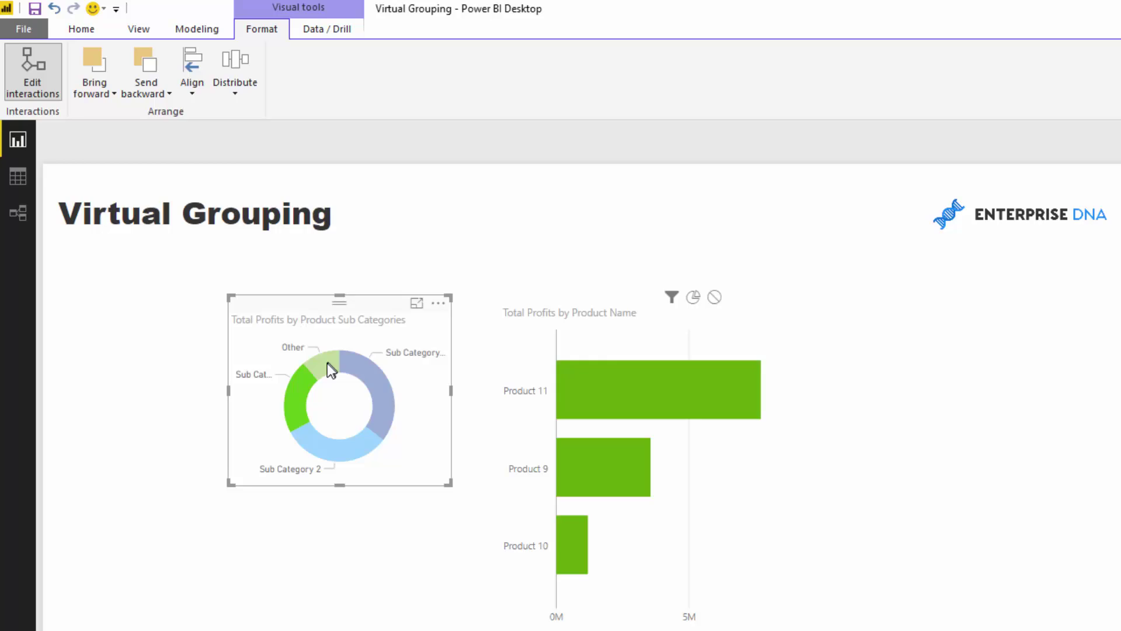
Shrink the donut and retest filtering with Sub Categories 1, 2 and 3.
click(380, 377)
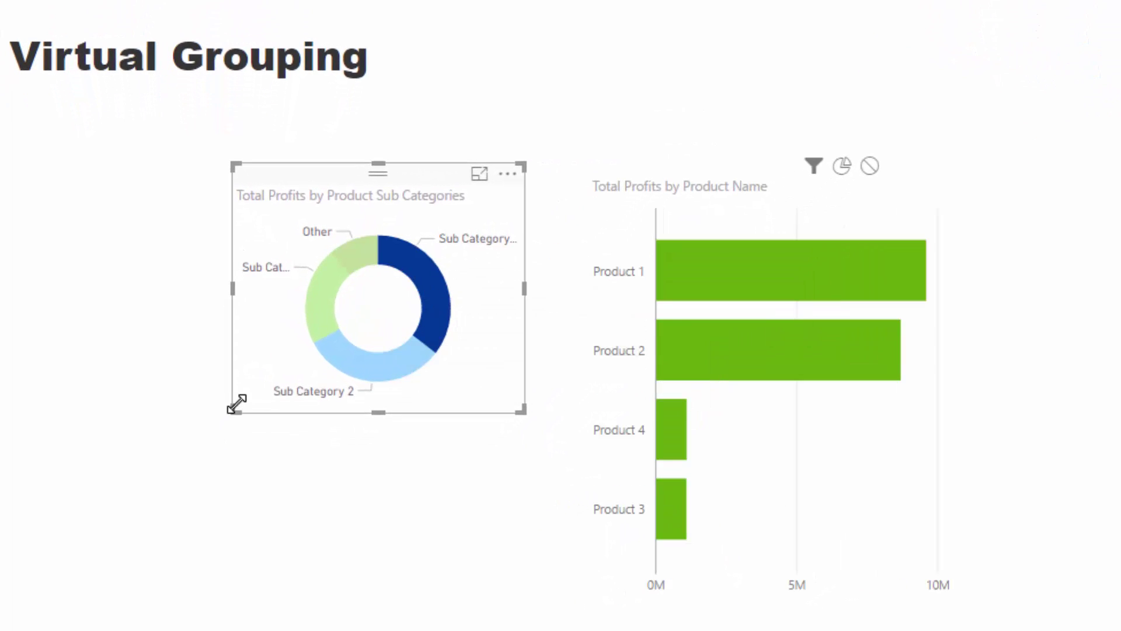
mouse_move(248, 402)
mouse_down()
mouse_move(288, 390)
mouse_move(263, 390)
mouse_up()
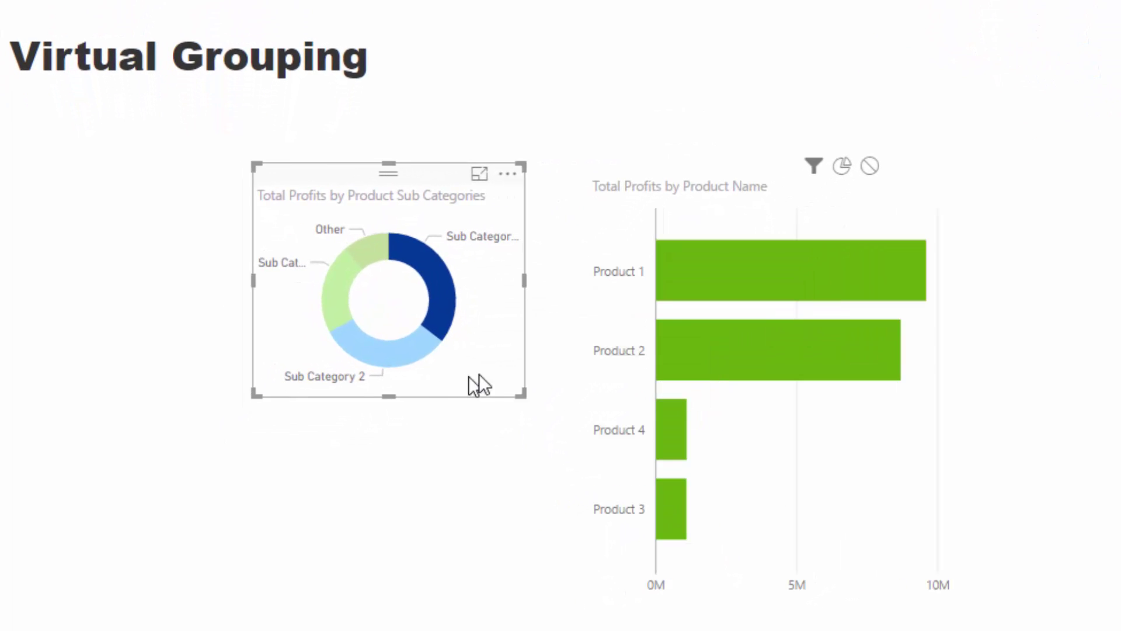
click(407, 346)
click(354, 282)
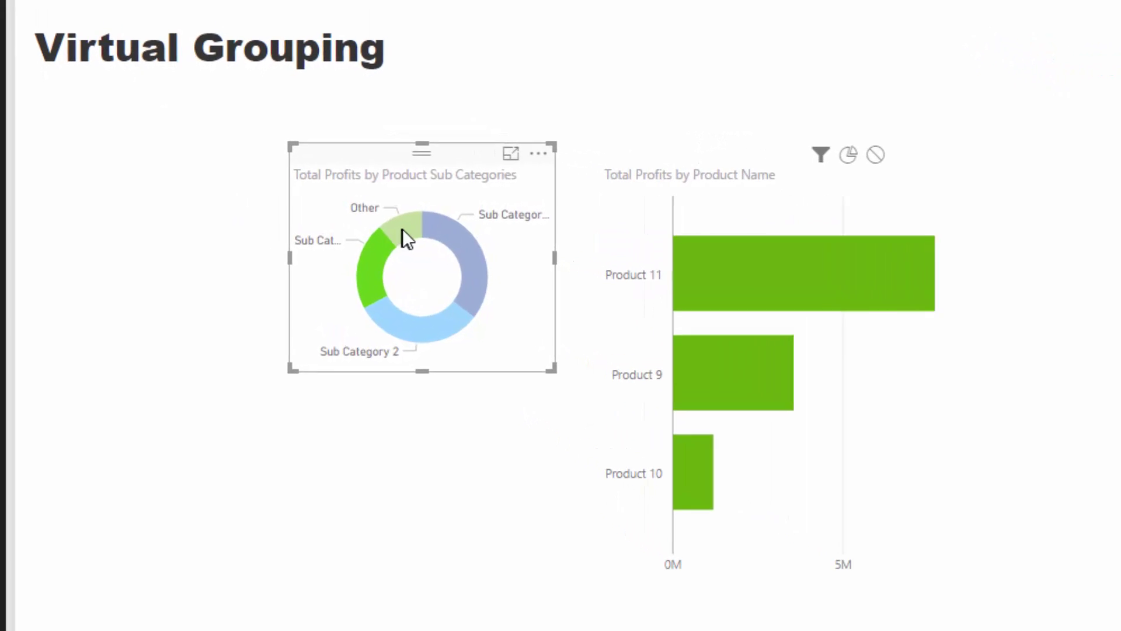
Filter the bar chart by donut Sub Category 1, then 2, then deselect so all 14 products show.
click(407, 239)
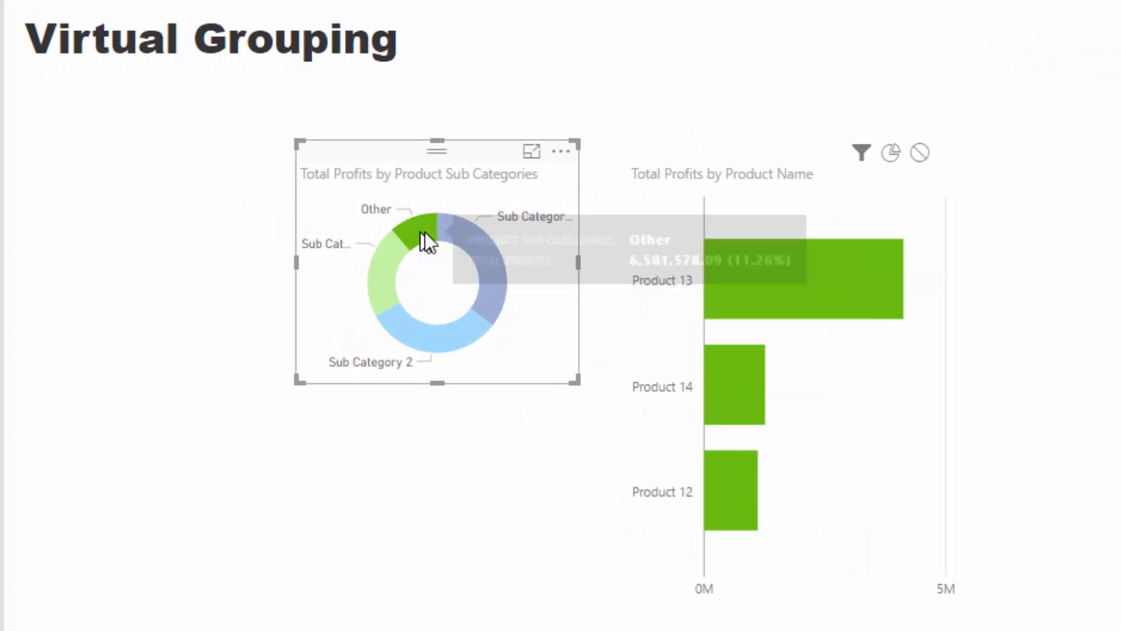
click(475, 252)
click(438, 344)
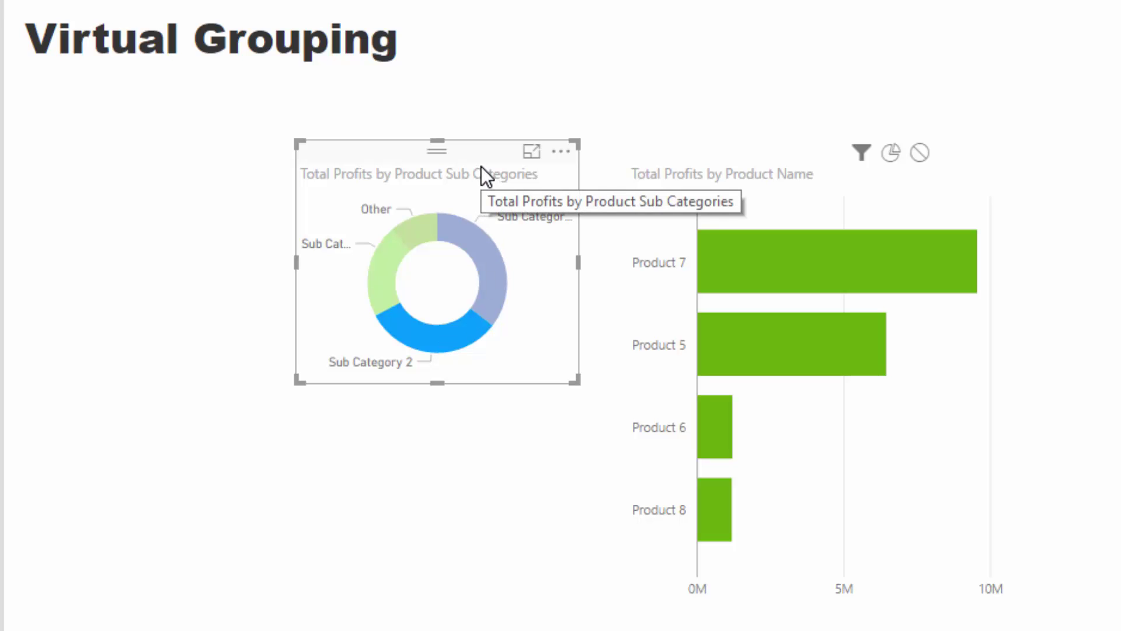
click(480, 268)
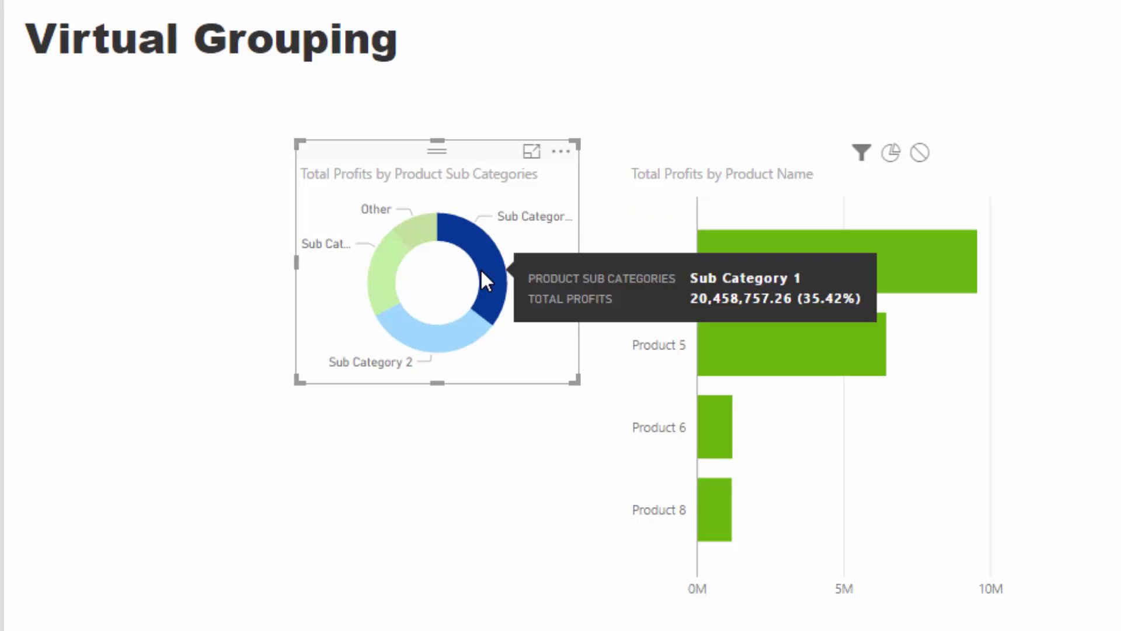
click(479, 268)
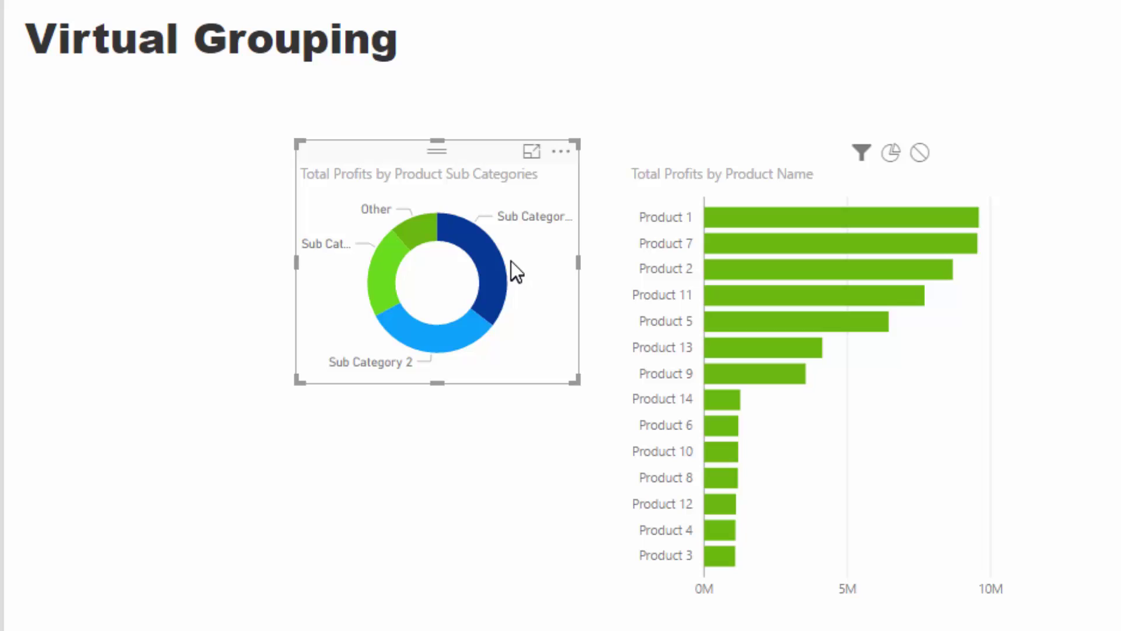